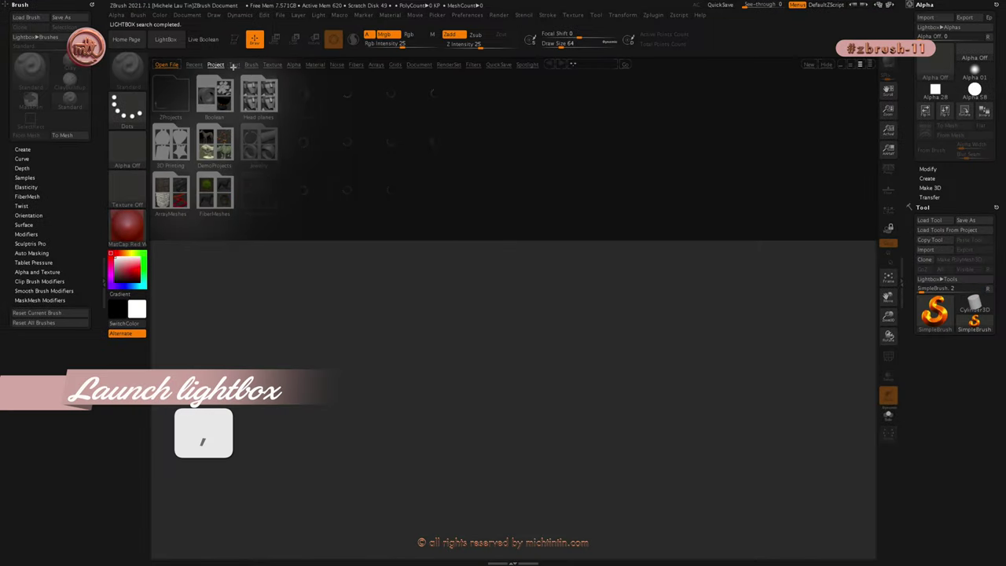
Load Julie.ZTL from LightBox's Tool collection and draw it on the canvas in Edit mode
click(235, 66)
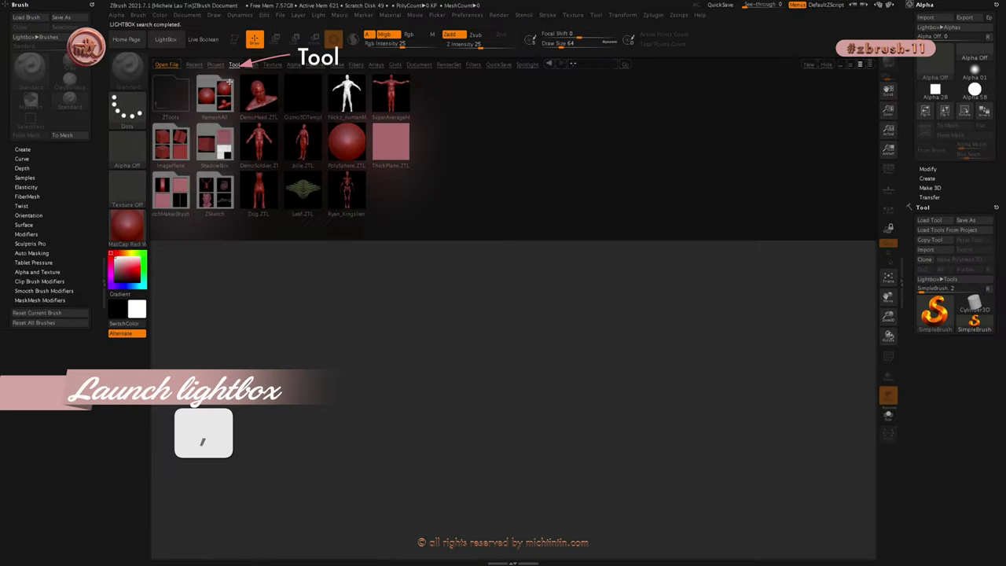
click(301, 138)
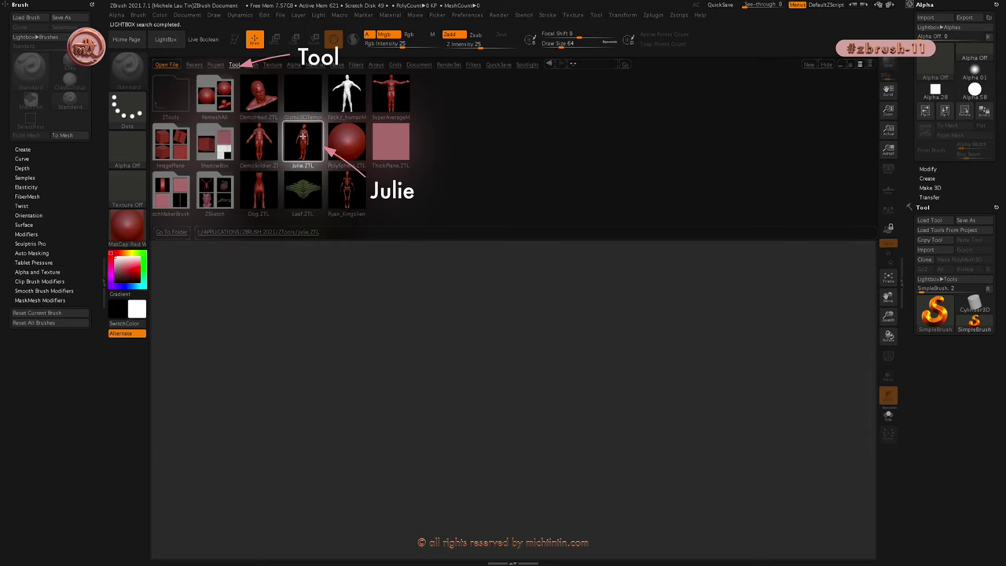
double_click(301, 138)
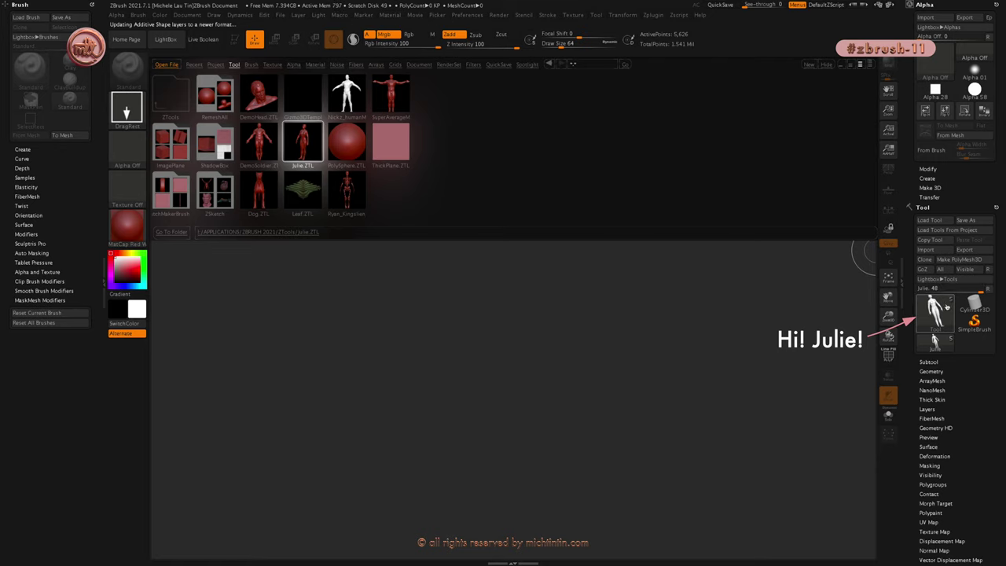
key(comma)
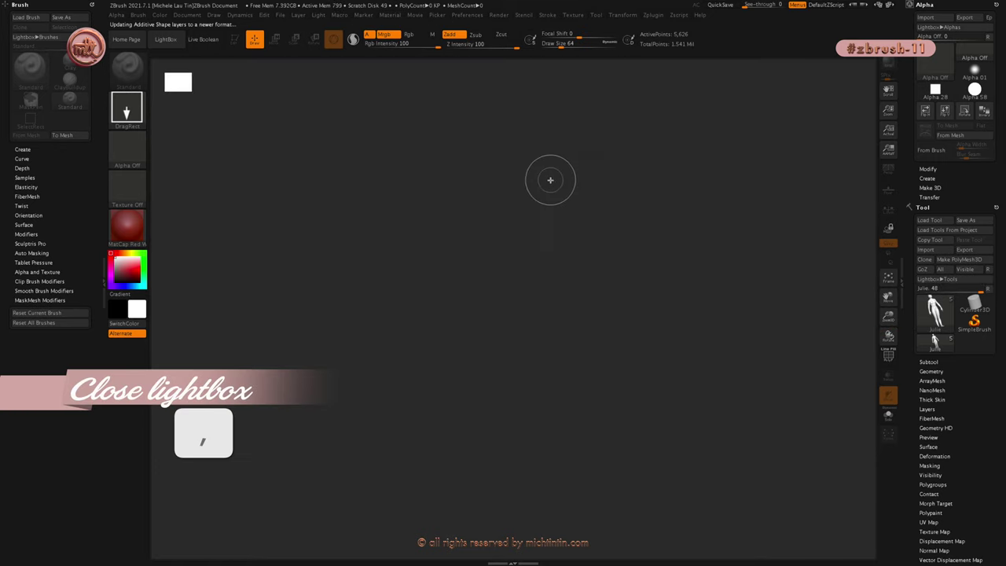
mouse_move(935, 312)
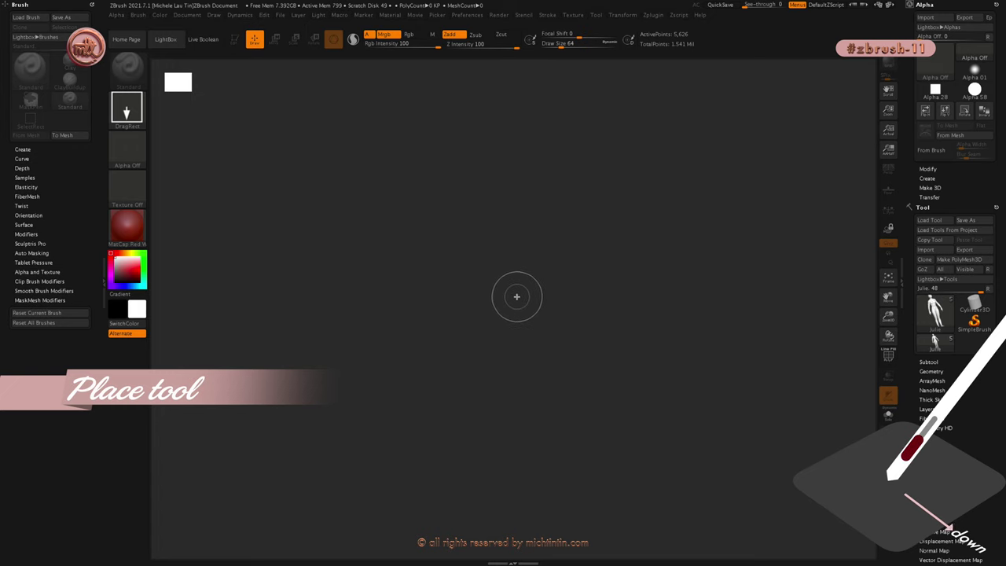
drag(512, 306, 517, 510)
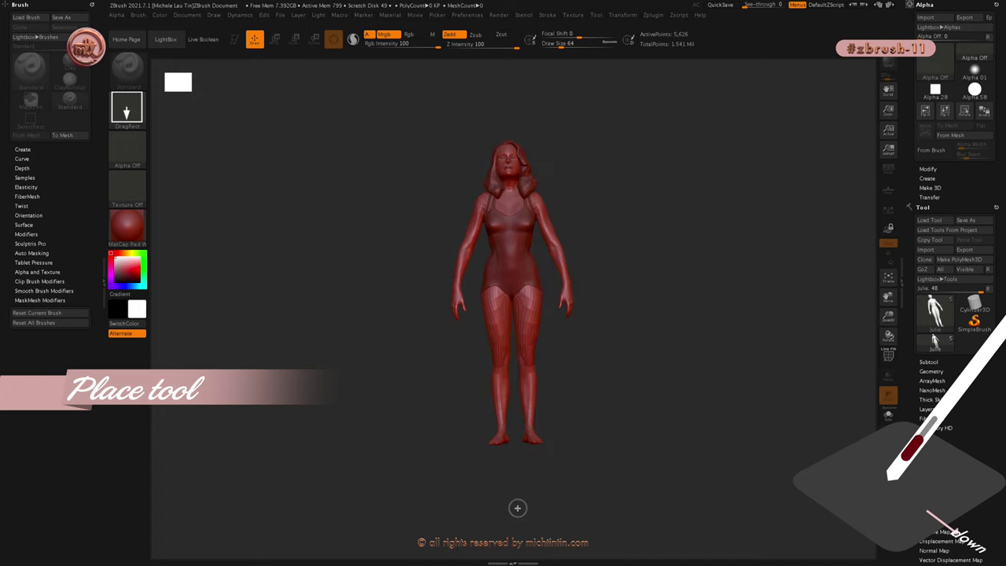
key(t)
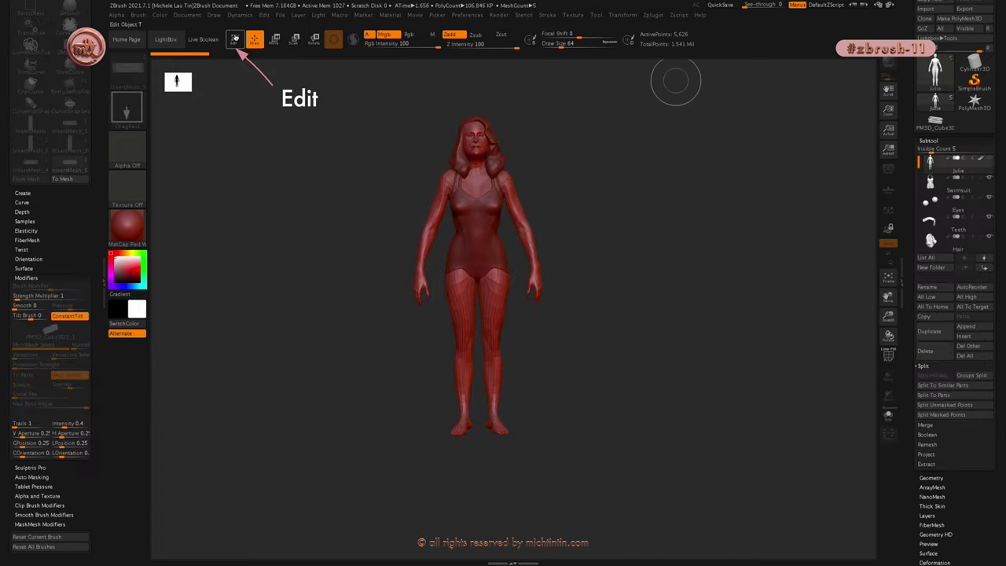
Convert Julie into a single PolyMesh3D tool, PM3D_Julie_1, with 5,626 points
click(234, 39)
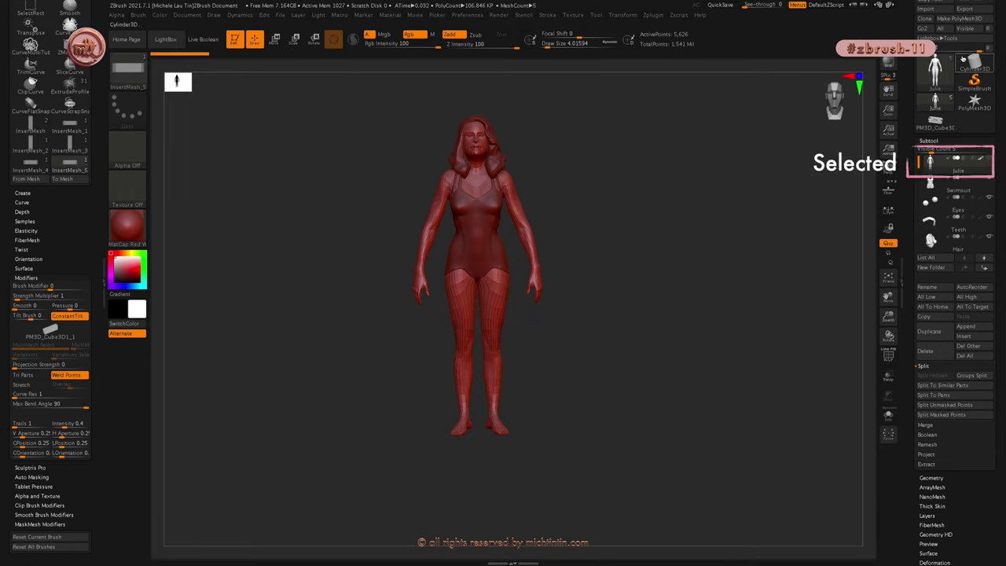
click(961, 18)
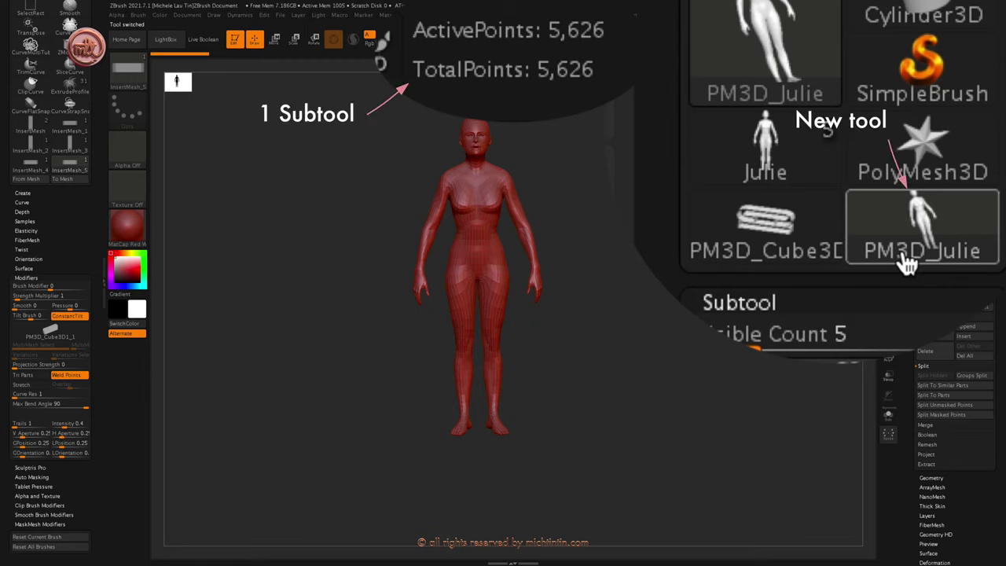
click(782, 149)
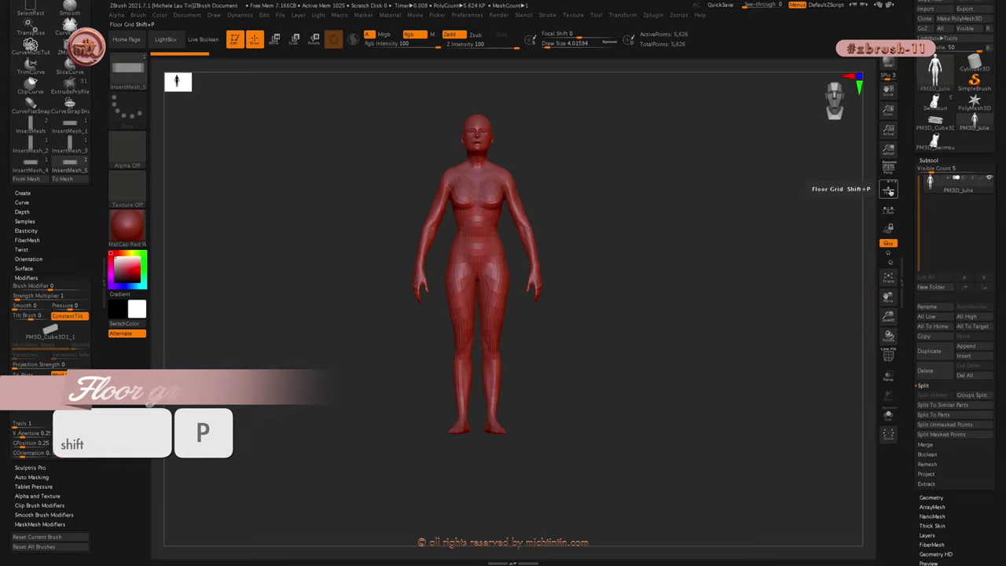
Show the floor grid, toggle the X and Y planes, and view the grid from above
key(shift+p)
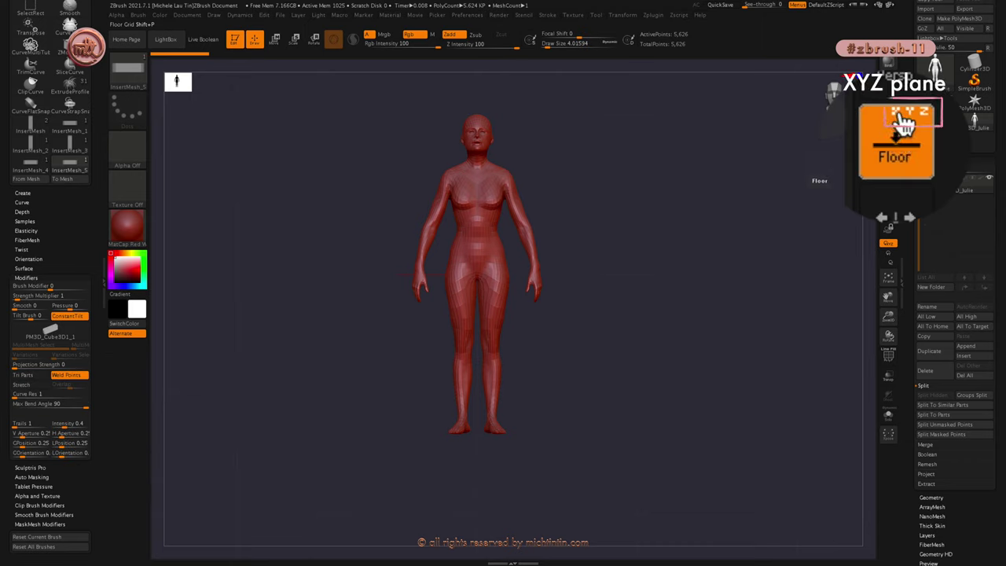
click(911, 114)
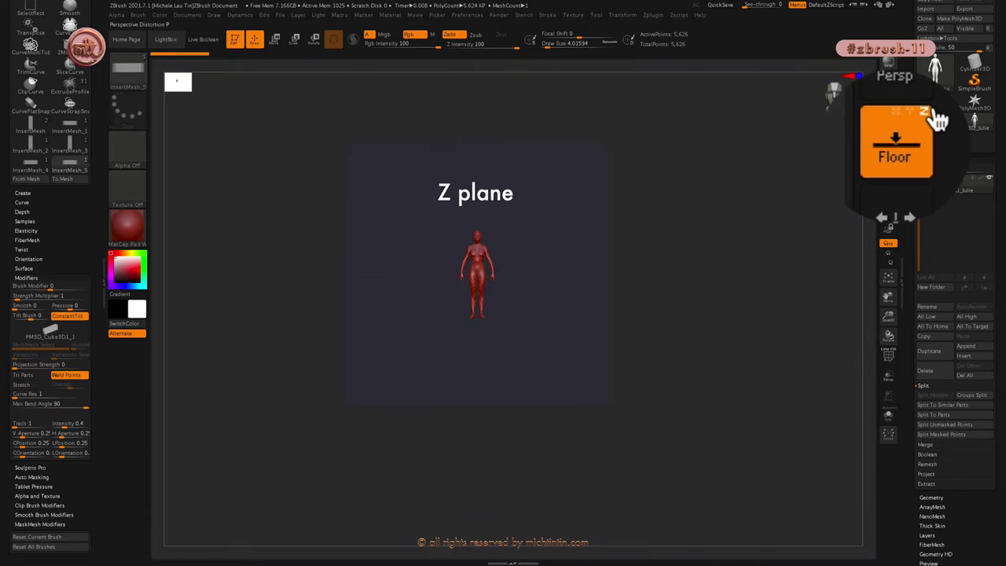
click(920, 122)
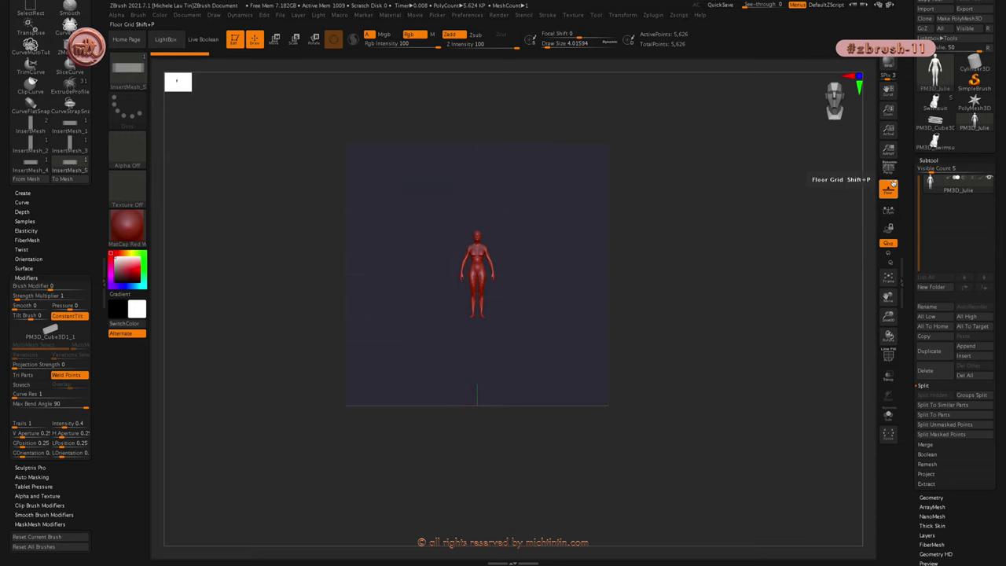
drag(739, 260, 747, 367)
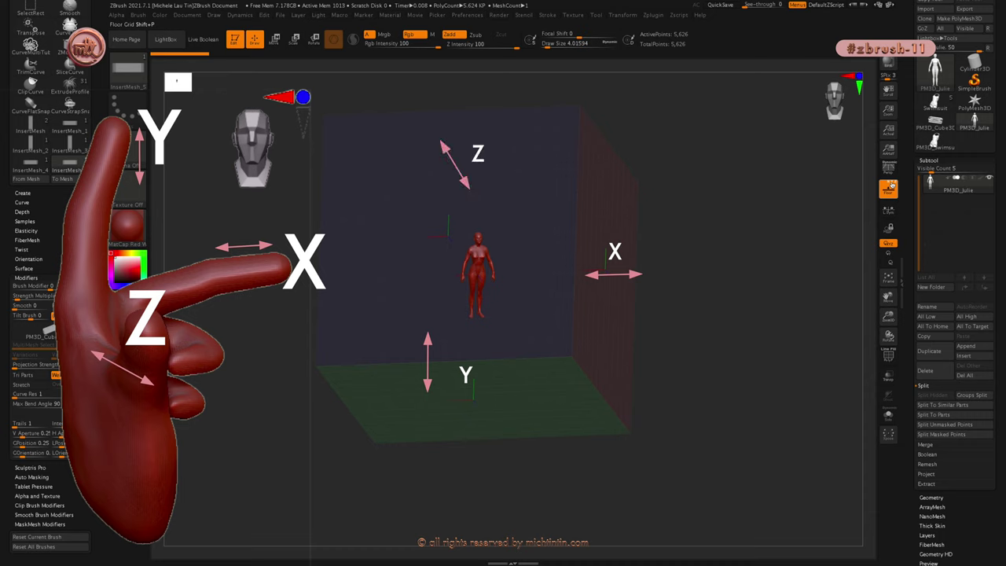
Frame the body and import the 1330×1706 skirt screenshot as a texture
key(f)
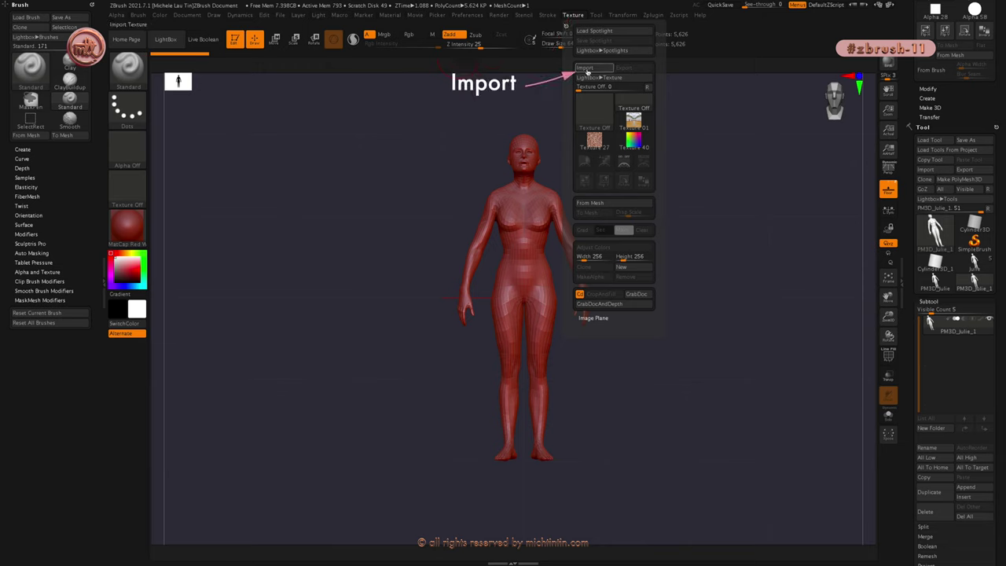
click(586, 70)
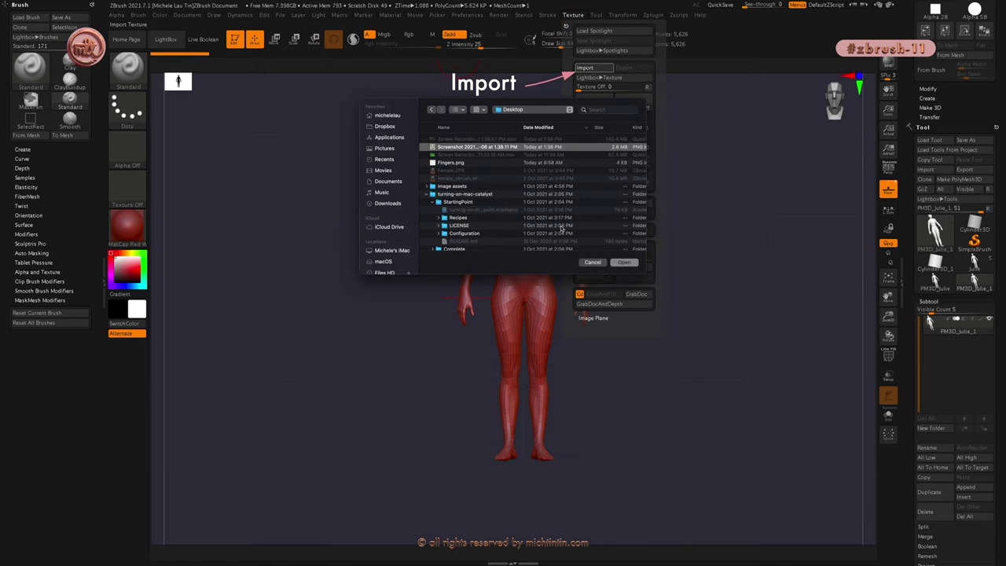
click(627, 264)
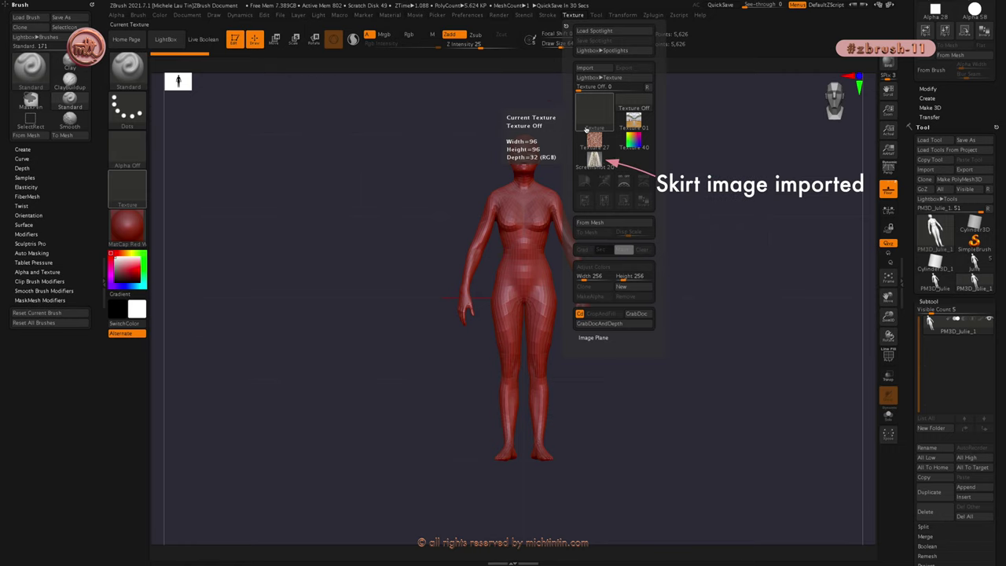
mouse_move(602, 163)
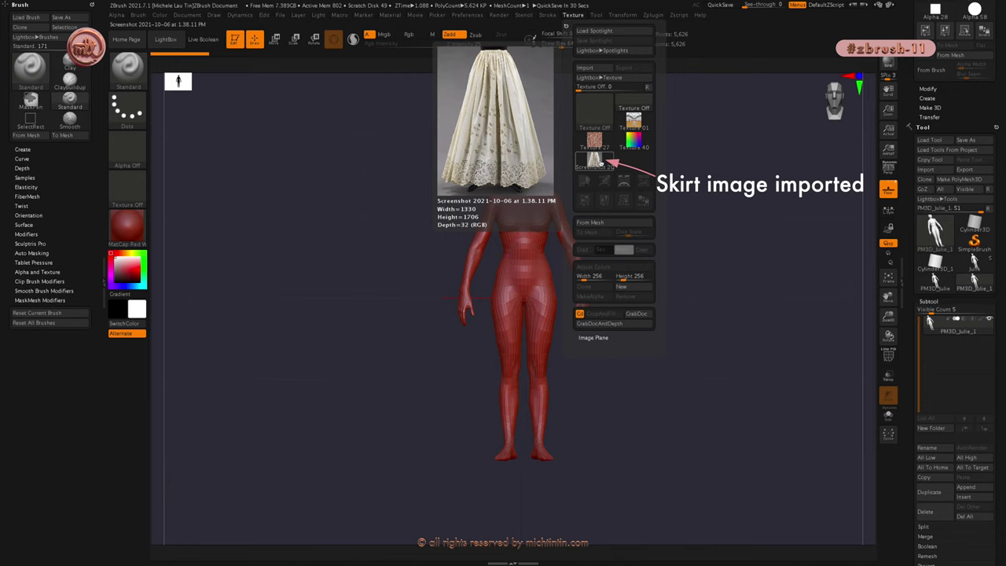
click(213, 14)
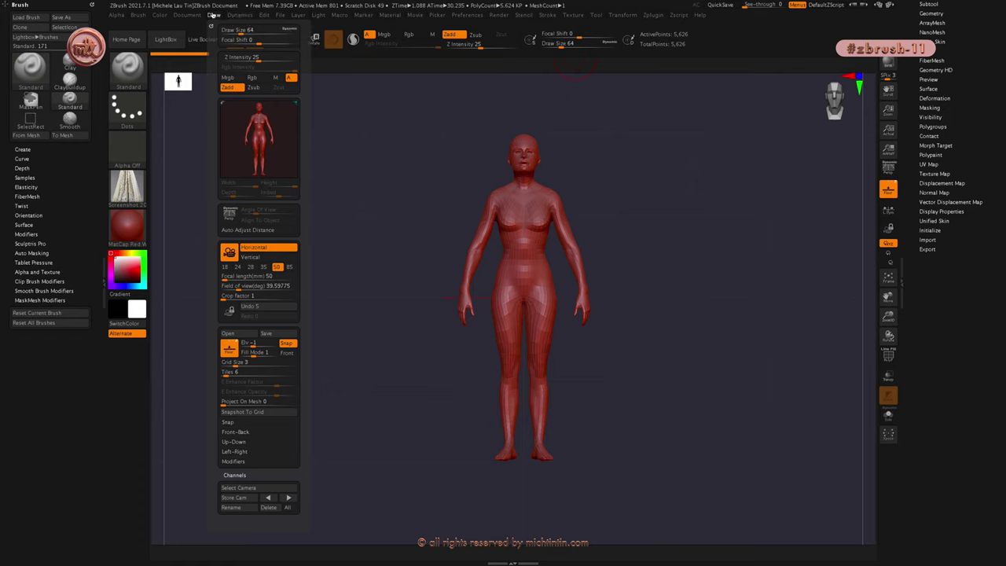
Dock the Draw palette and pick a texture for the Front-Back Map1 slot
click(209, 24)
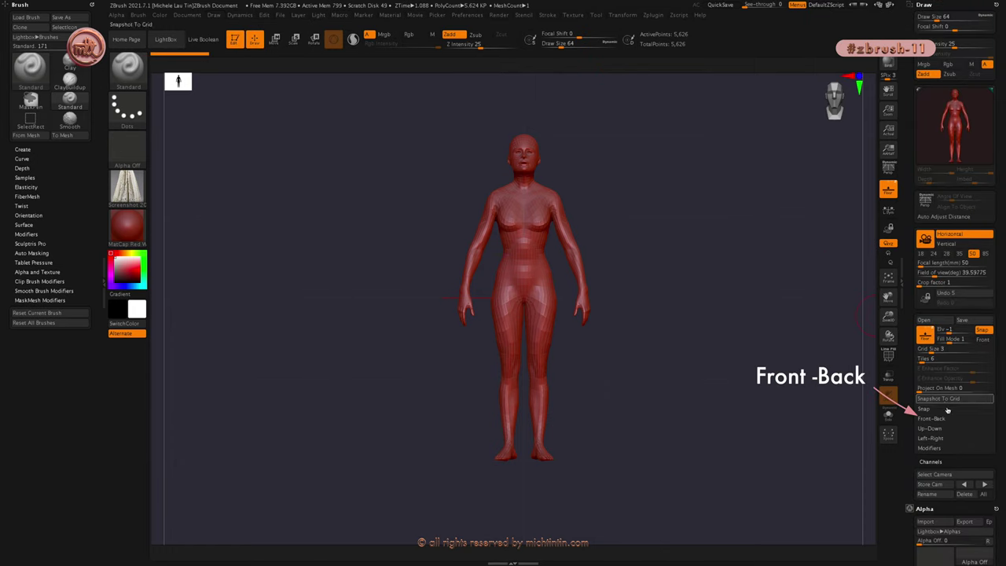
click(944, 418)
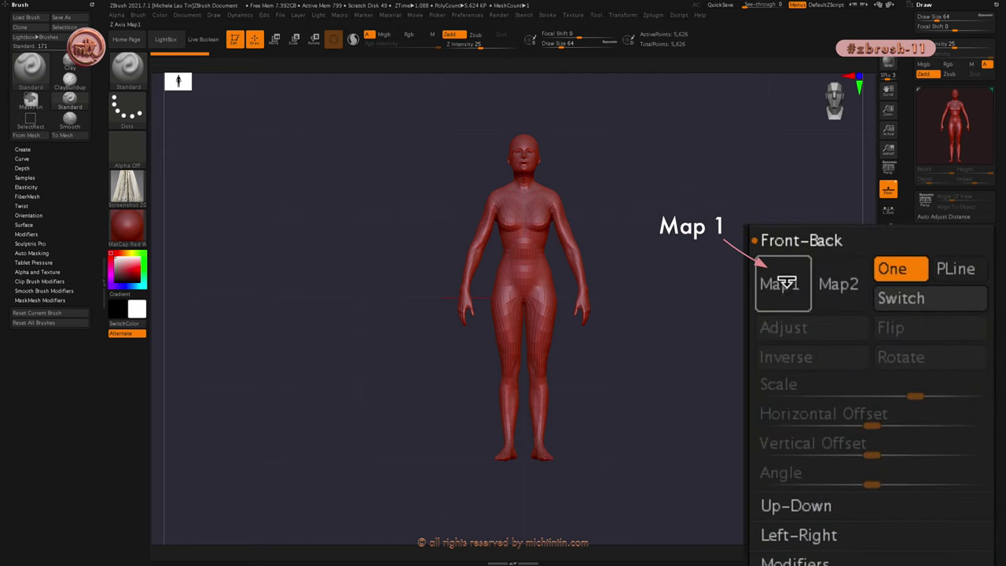
click(786, 287)
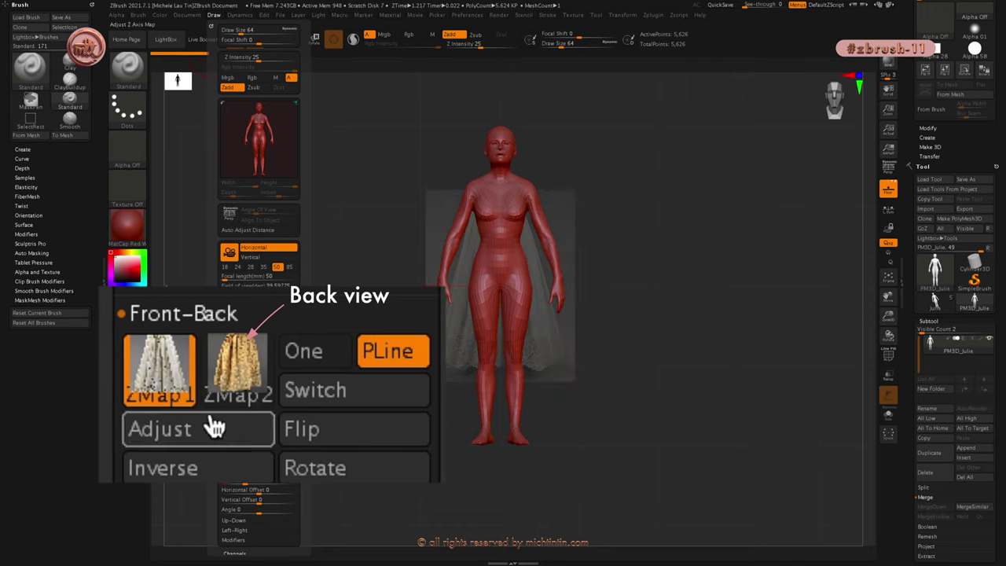
click(230, 369)
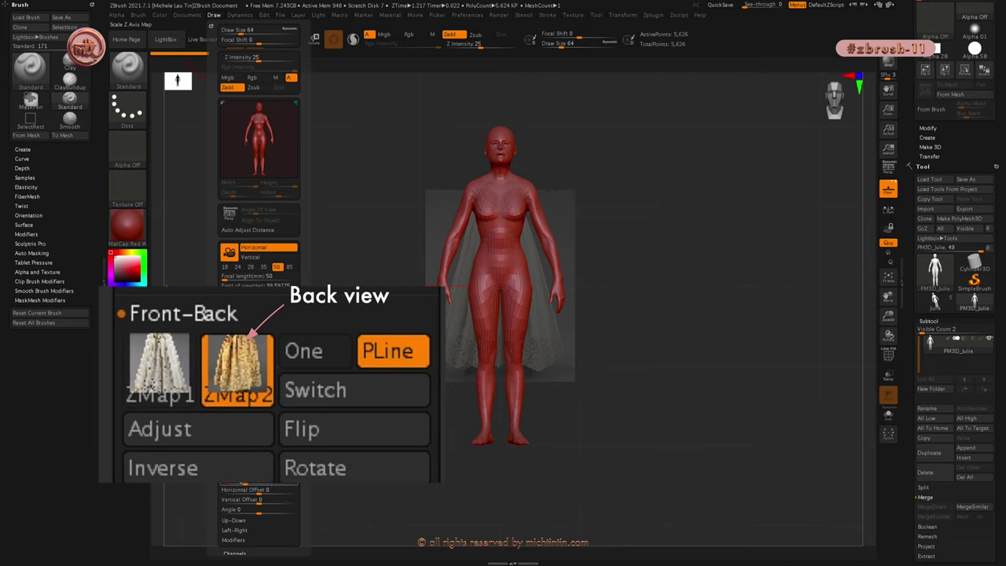
drag(679, 394, 356, 353)
click(215, 15)
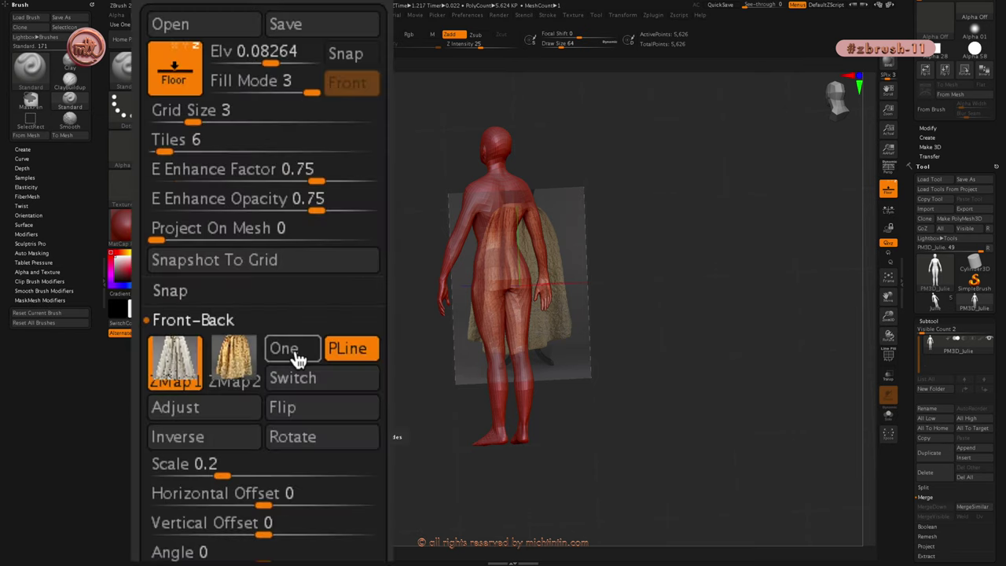
click(297, 359)
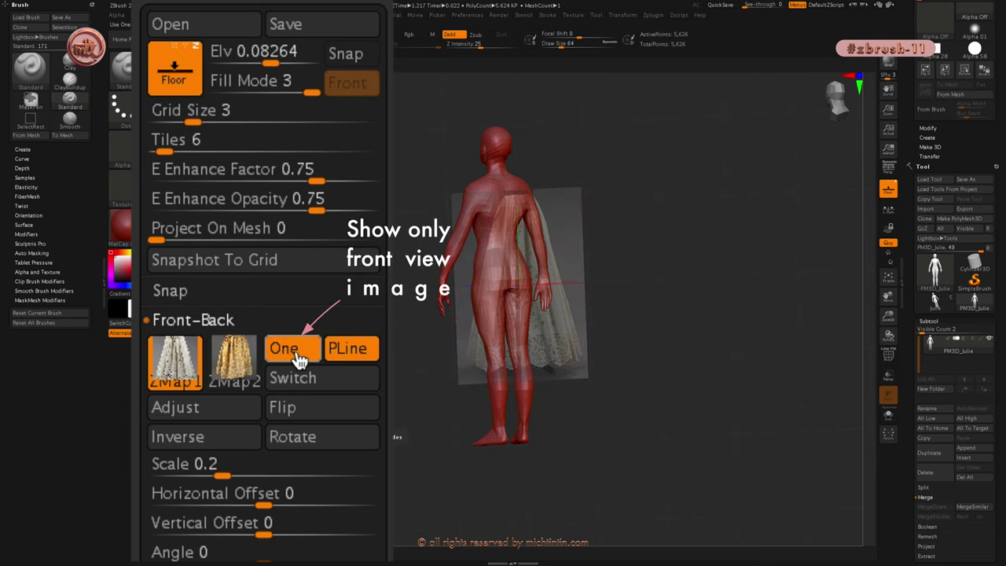
click(288, 350)
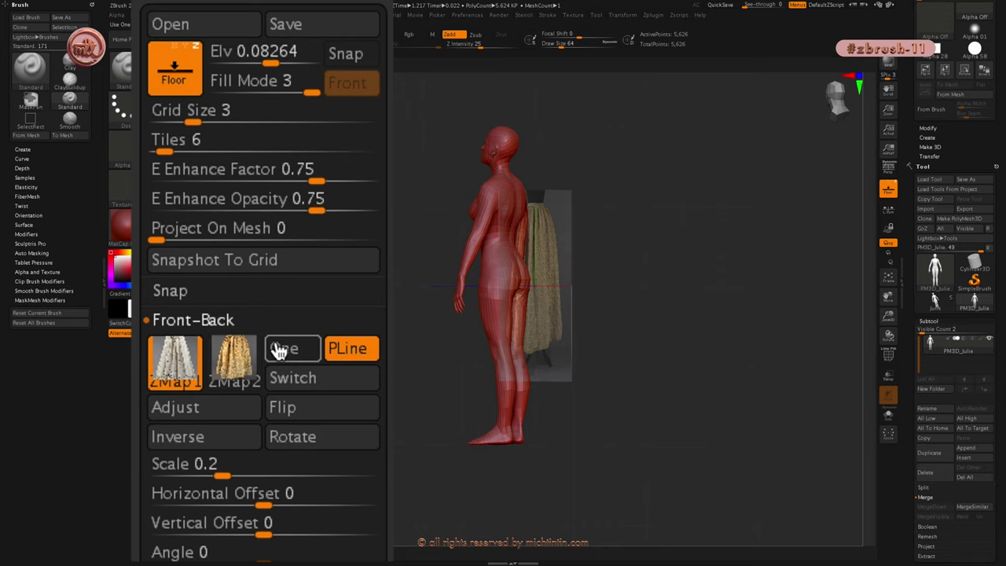
click(280, 349)
click(280, 350)
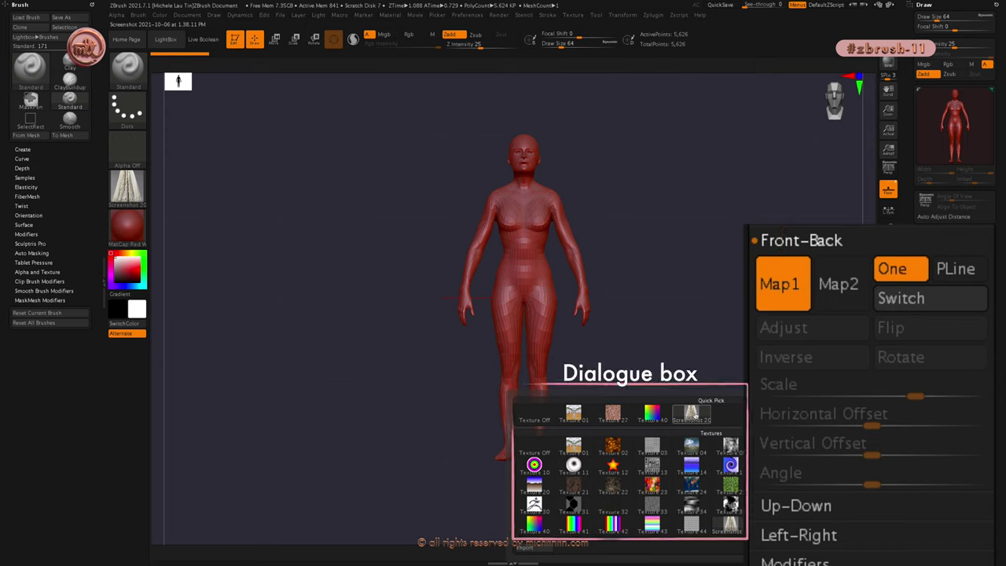
Assign the skirt texture to Map1 and make the front-view map active
click(694, 412)
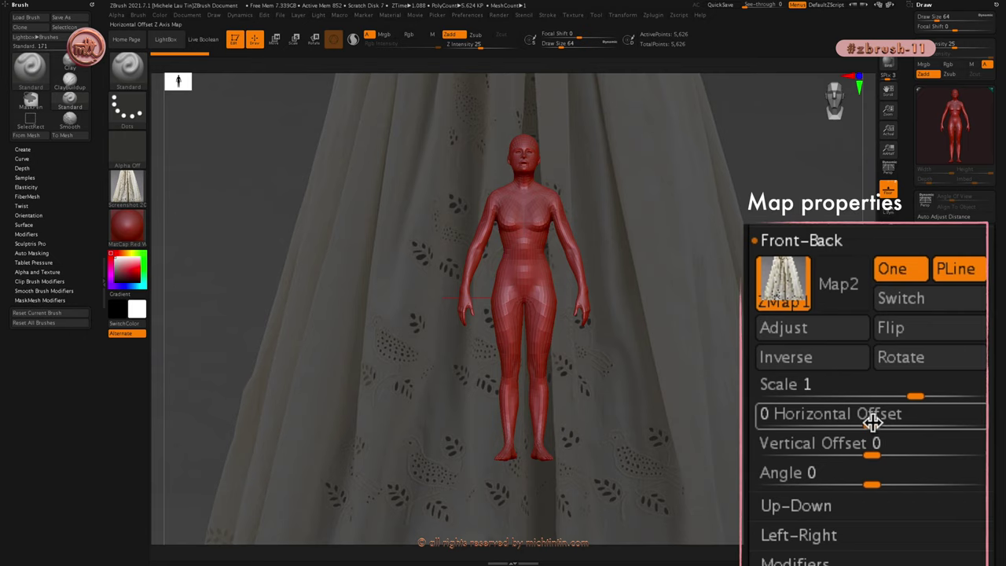
click(918, 393)
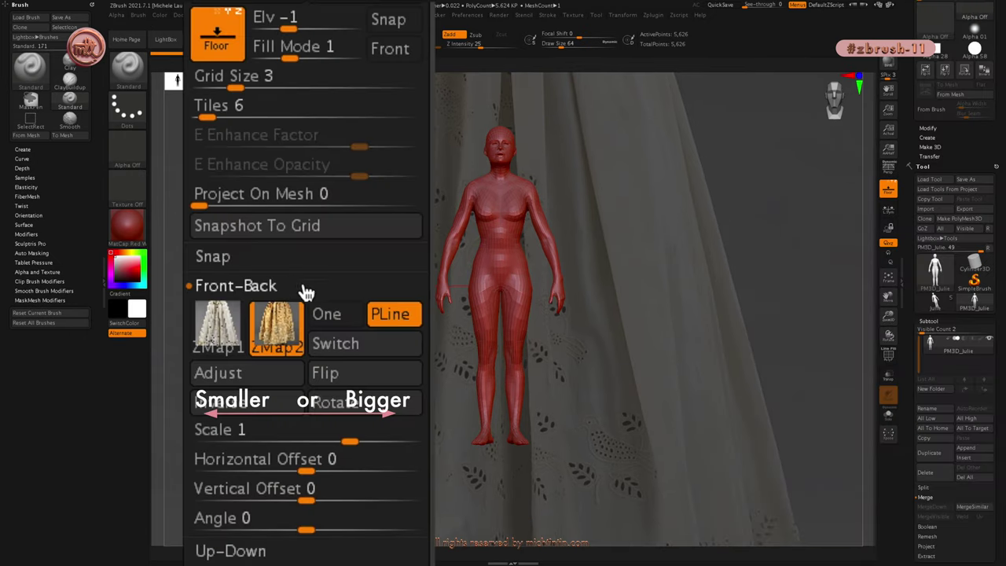
click(222, 350)
Scale the front skirt image down, trying 0.1 and settling on 0.2
drag(350, 437, 270, 438)
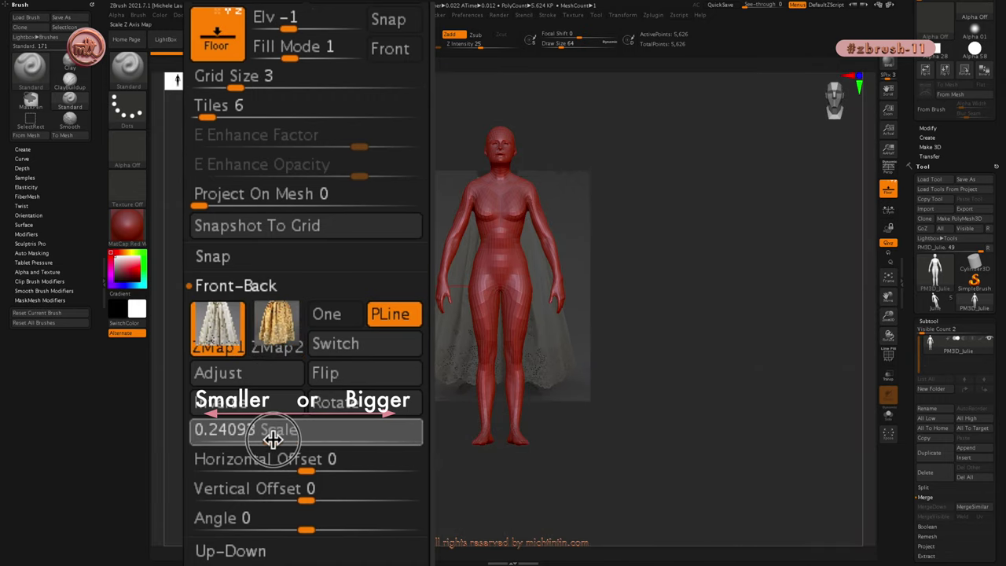
click(270, 440)
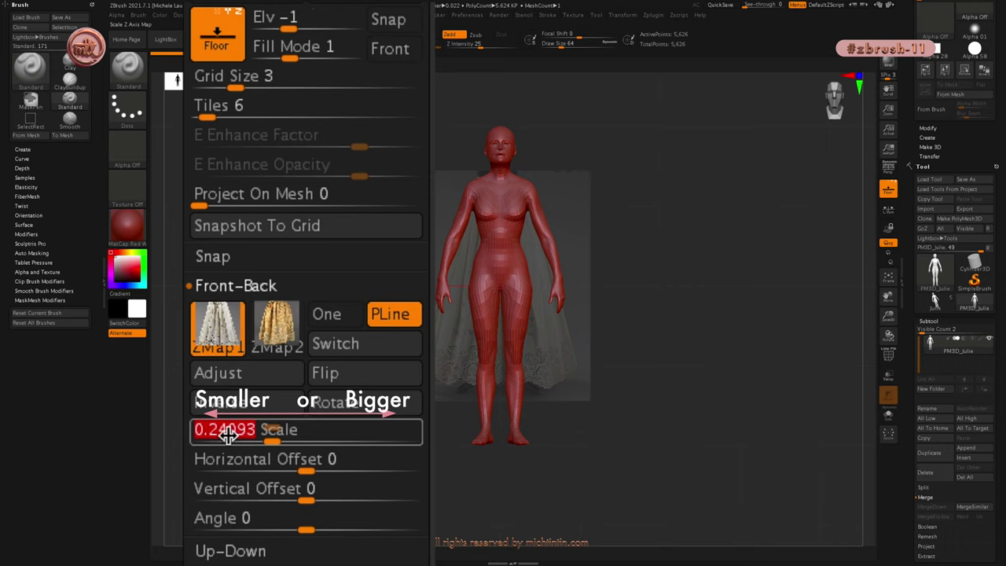
text(0.1)
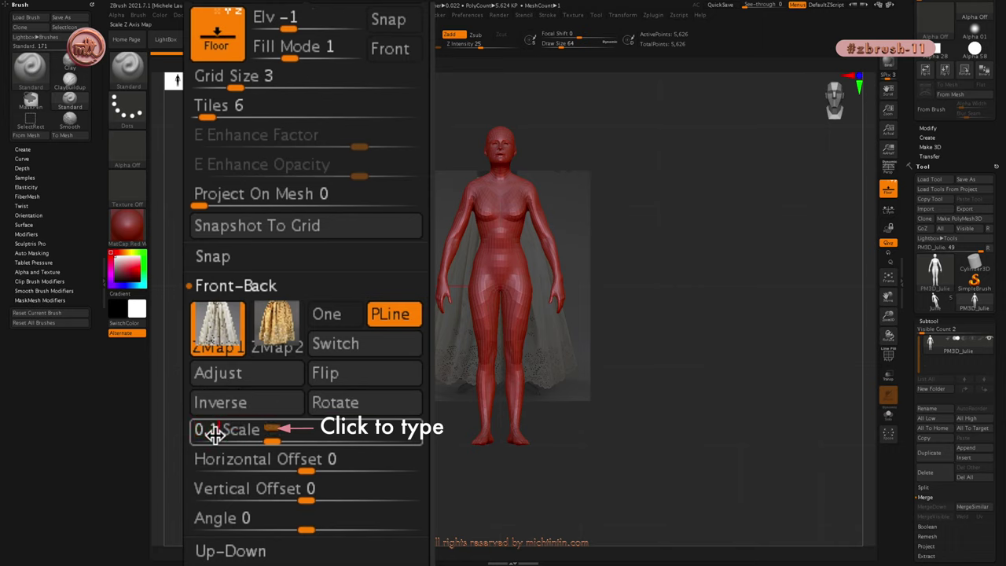
key(Return)
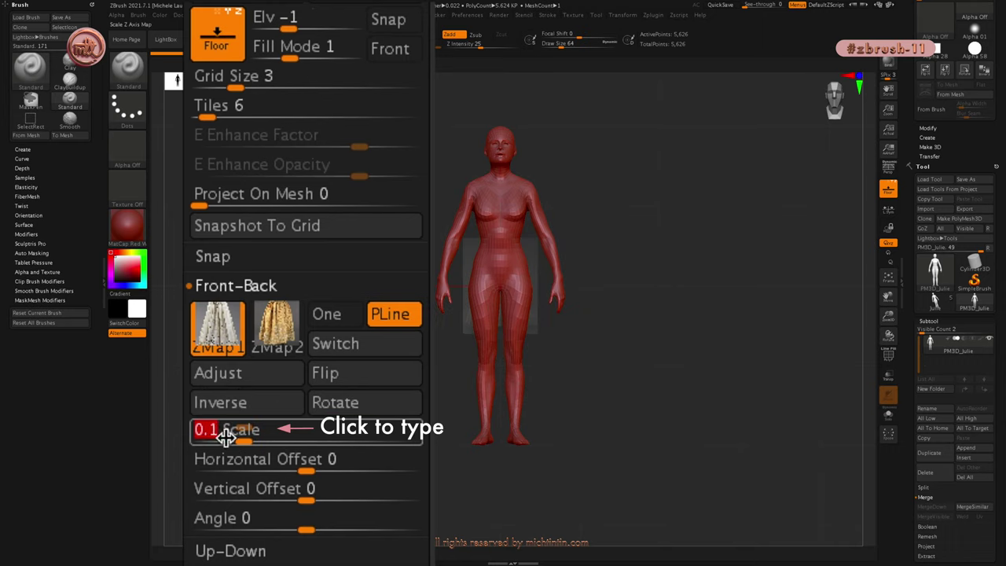
text(0.2)
key(Return)
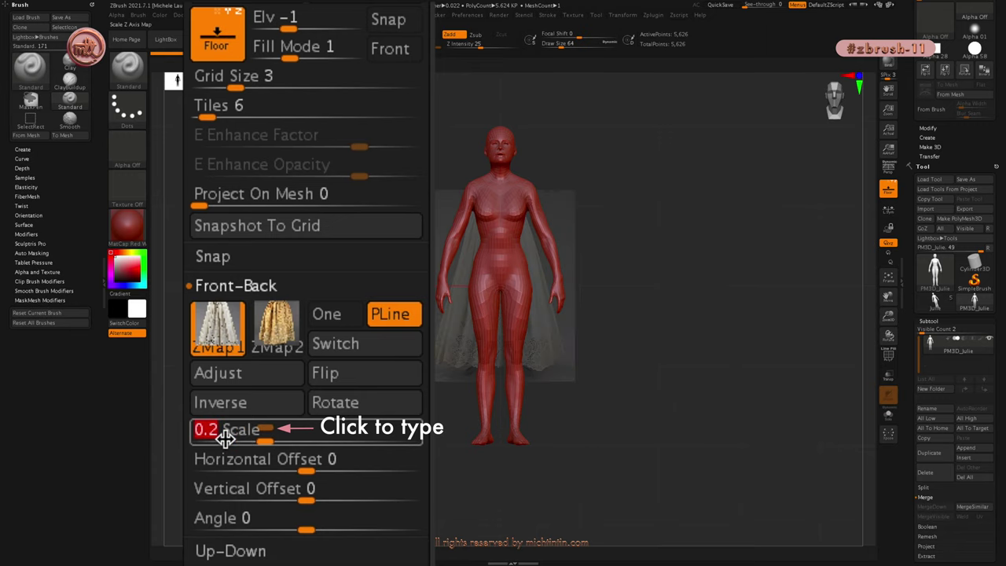
mouse_move(247, 451)
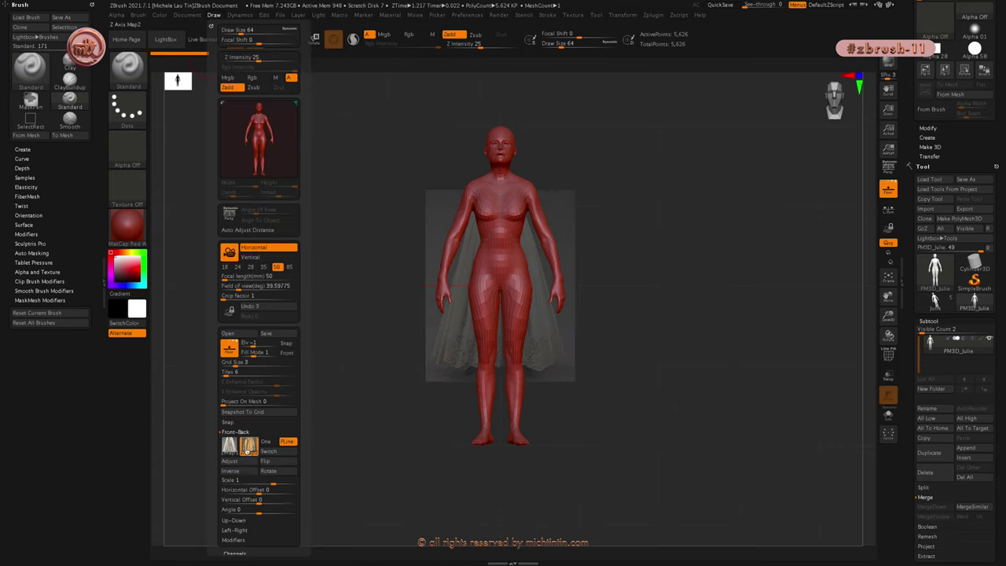
click(240, 480)
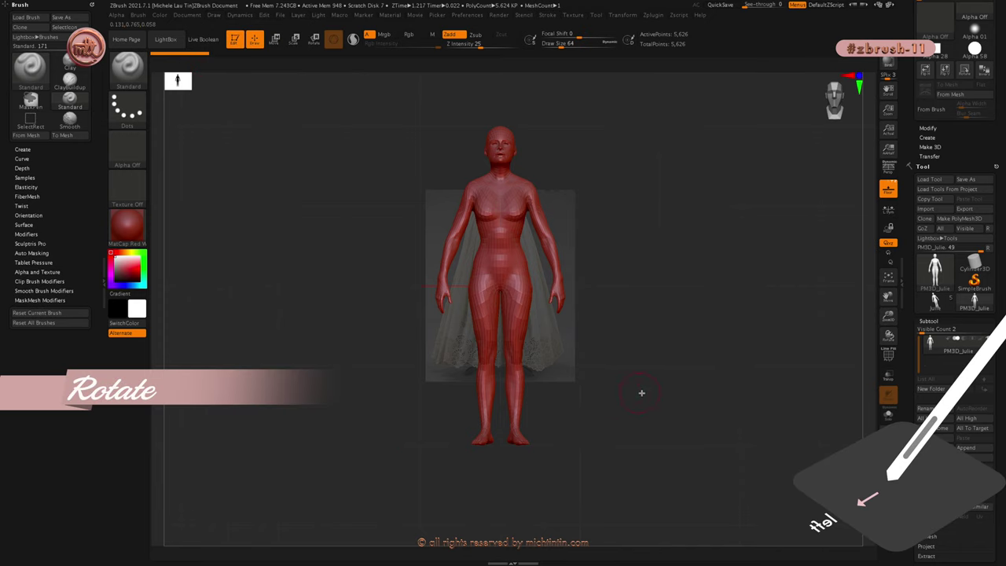
Bring the floor elevation to about 0.083 and change the Draw palette fill mode
mouse_move(640, 393)
mouse_down()
mouse_move(662, 393)
mouse_move(588, 393)
mouse_move(643, 393)
mouse_move(617, 396)
mouse_up()
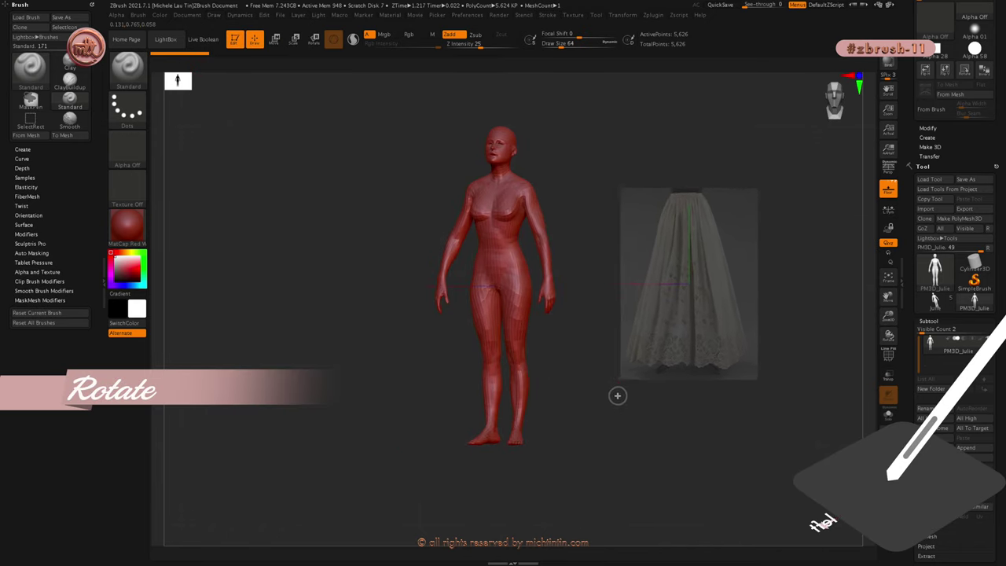
click(214, 15)
drag(206, 53, 234, 60)
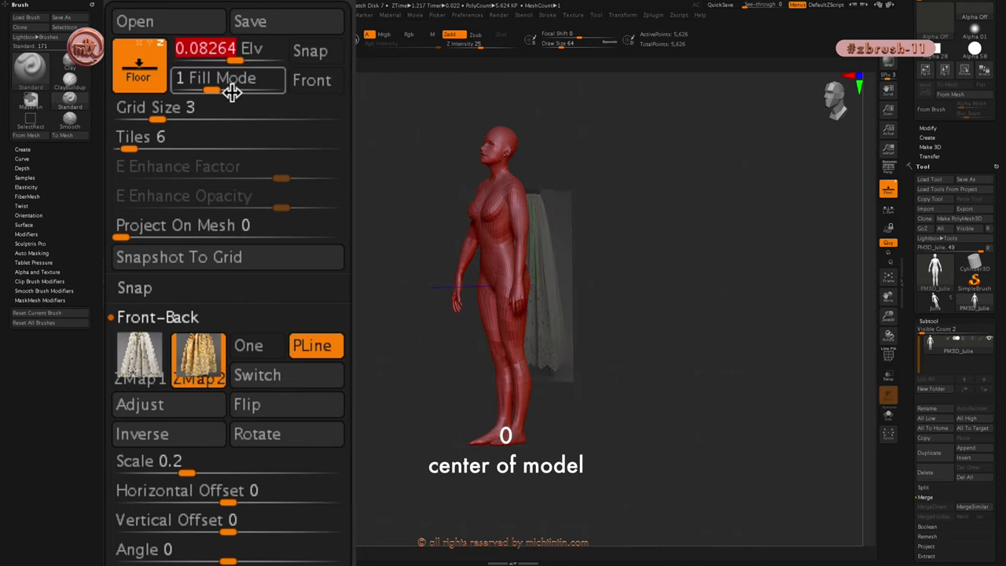
click(260, 92)
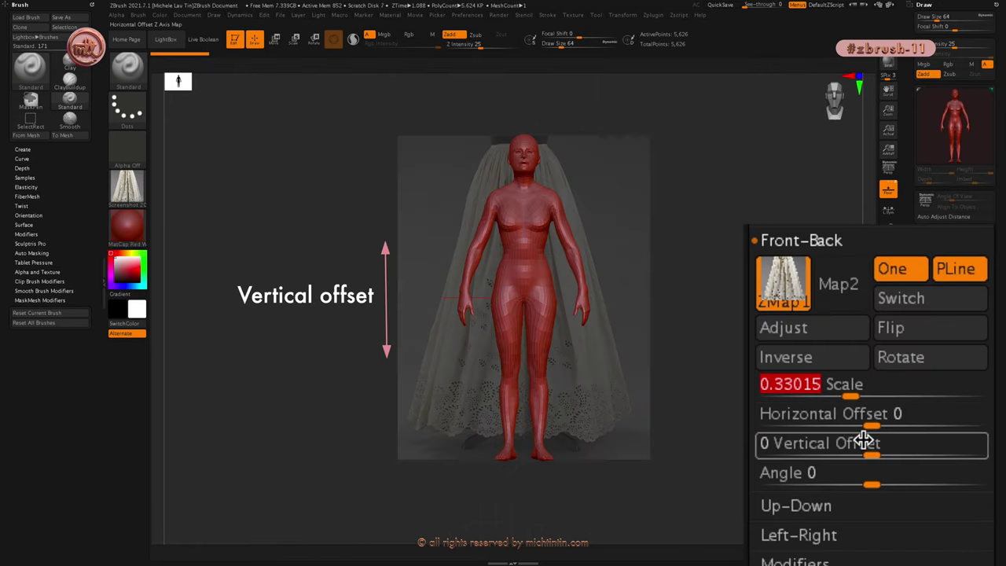
Drag the reference's offsets and scale to 0.1984 scale and 0.00539 horizontal offset
drag(875, 452, 914, 444)
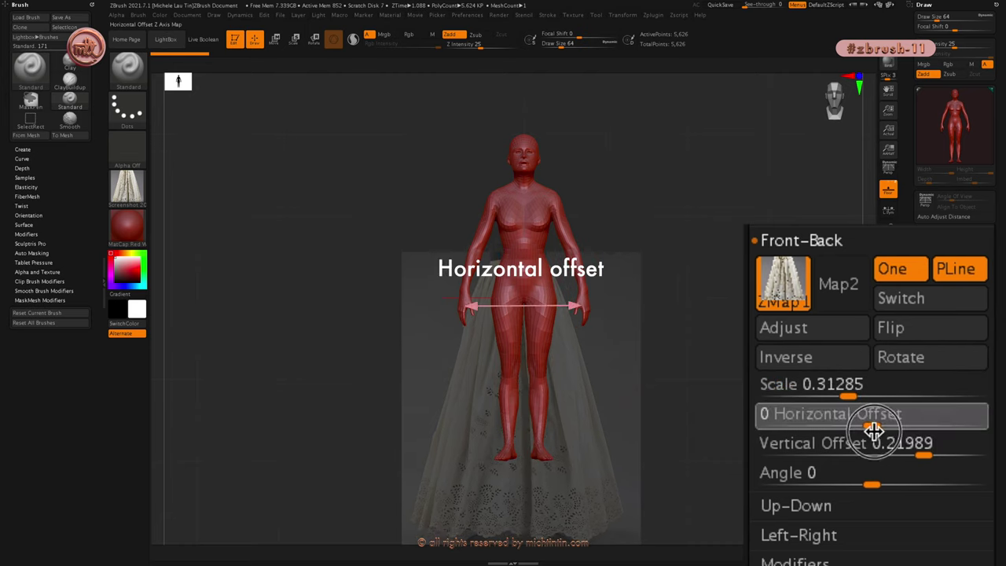
drag(904, 422, 883, 440)
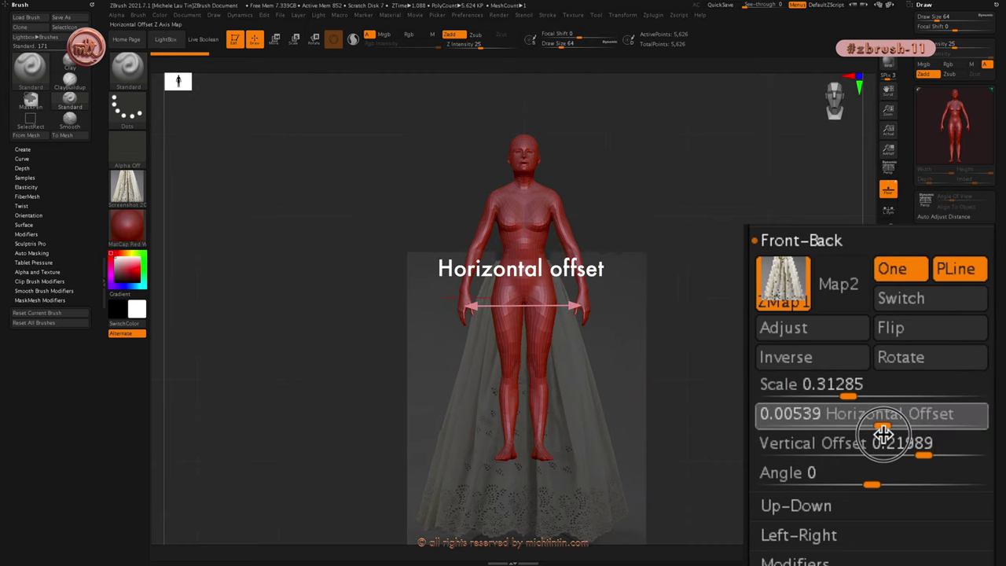
click(883, 413)
drag(919, 448, 923, 457)
drag(793, 386, 789, 408)
drag(842, 391, 830, 391)
drag(884, 418, 885, 417)
Enter a vertical offset of 0.11111 and orbit to a side view
click(910, 455)
text(0.11111)
key(Return)
mouse_move(669, 377)
mouse_down()
mouse_move(561, 372)
mouse_move(721, 397)
mouse_move(526, 377)
mouse_up()
click(756, 325)
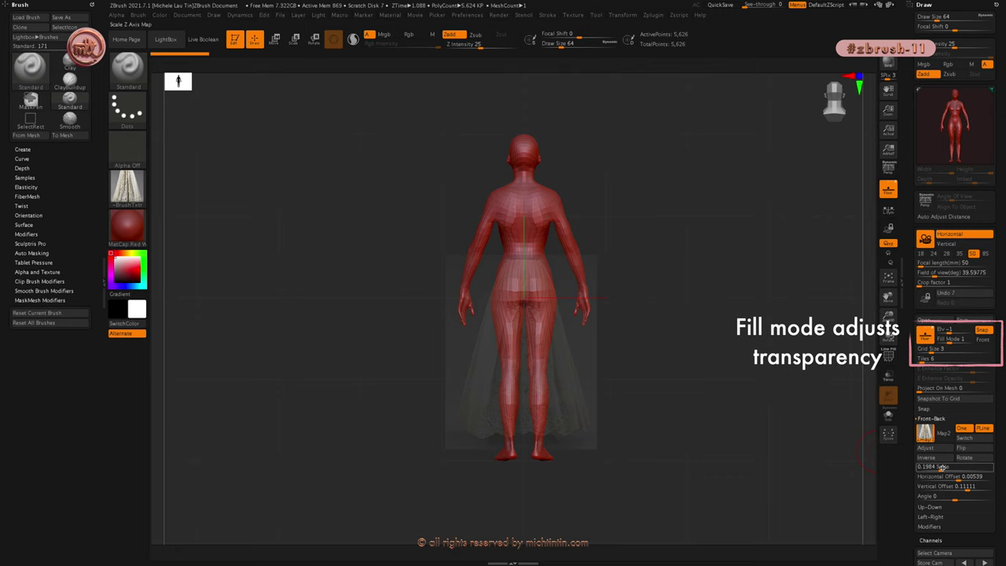
Set the map scale to 0.21912 and compare fill modes 2 and 3 for transparency
mouse_move(947, 467)
mouse_down()
mouse_move(935, 466)
mouse_move(943, 469)
mouse_up()
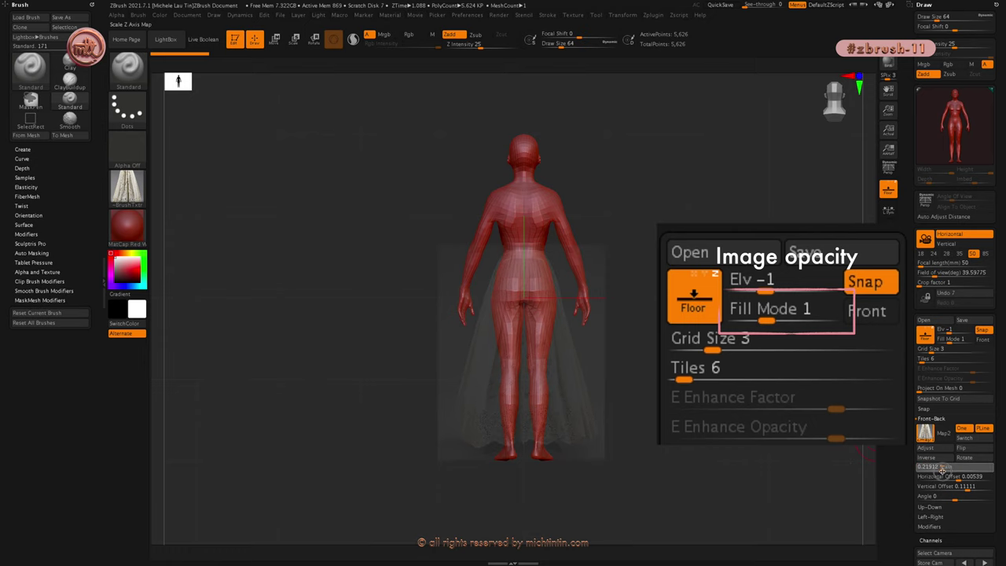
click(954, 340)
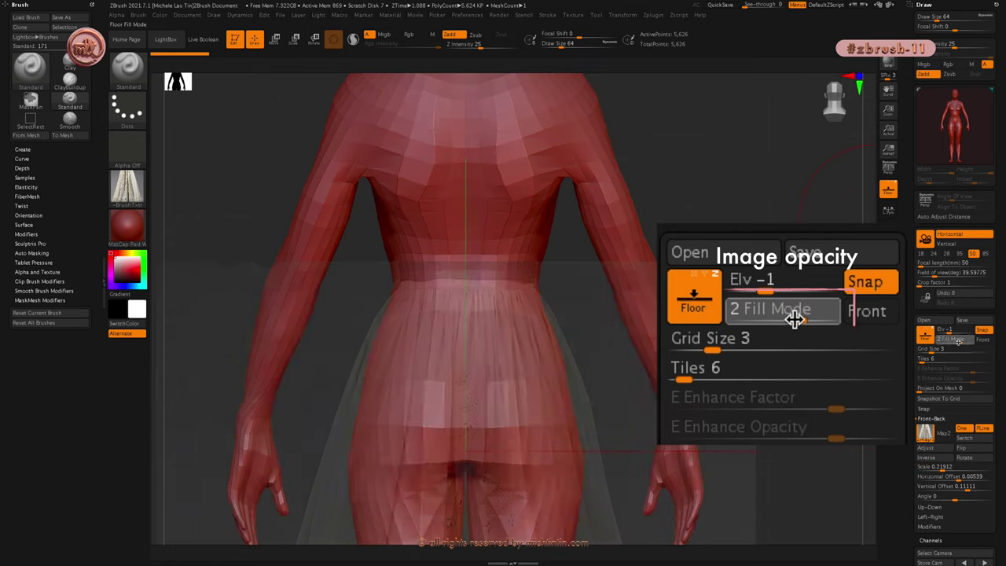
drag(959, 340, 965, 339)
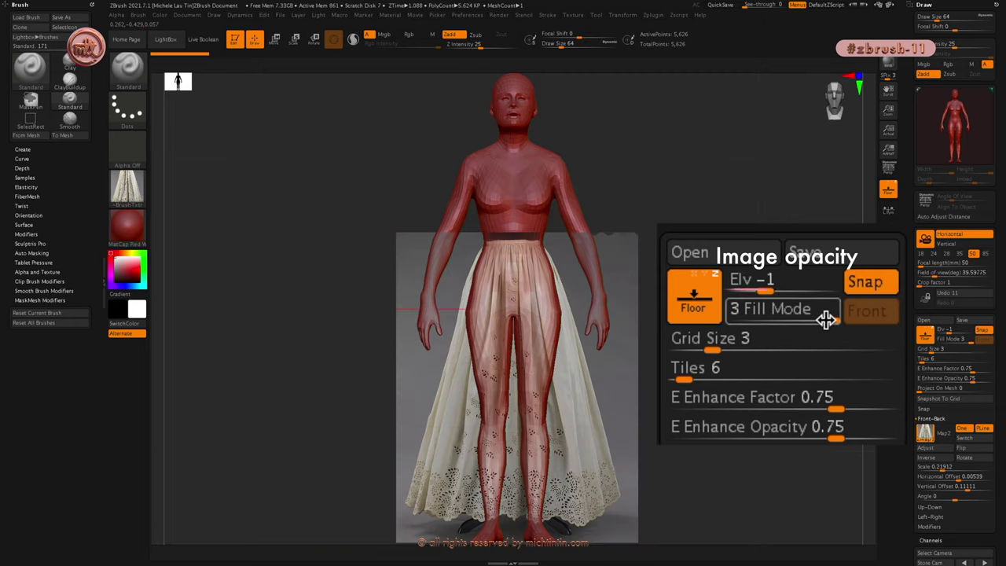
drag(969, 341, 952, 340)
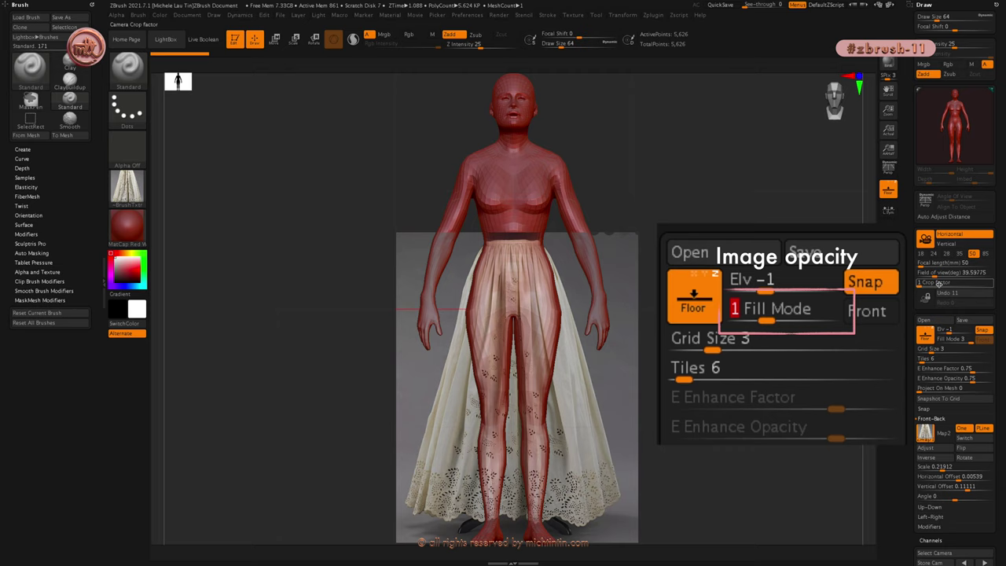
Crop the skirt photo to about 1282×1650 by dragging its bottom-right crop corner inward
click(969, 341)
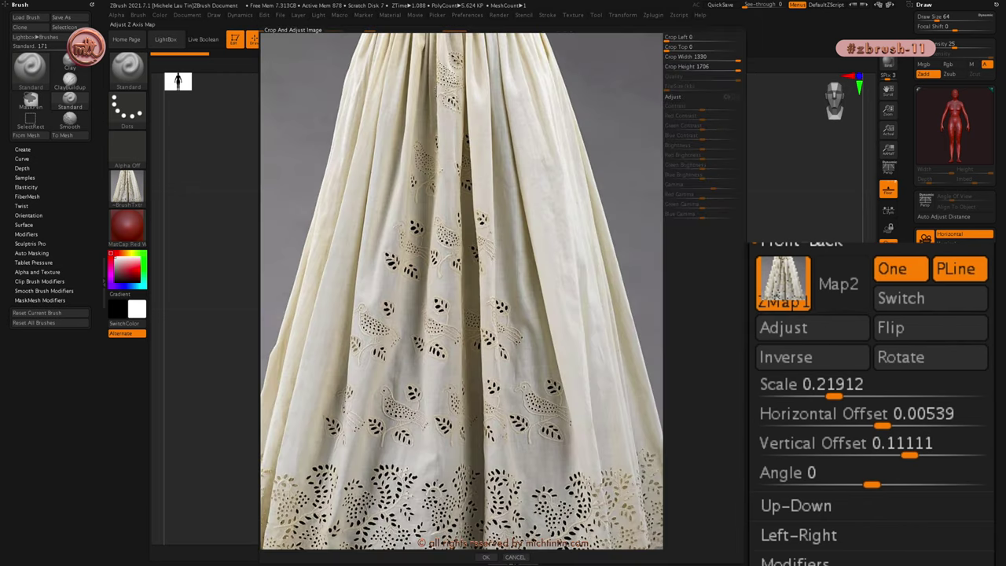
scroll(606, 269, down, 5)
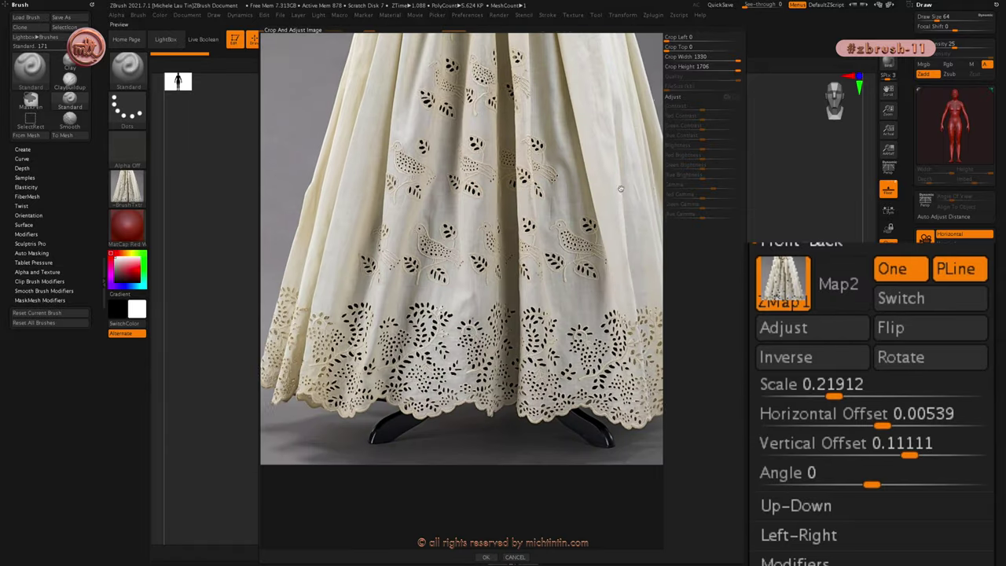
scroll(546, 284, down, 2)
mouse_move(542, 412)
mouse_down()
mouse_move(520, 412)
mouse_move(544, 416)
mouse_up()
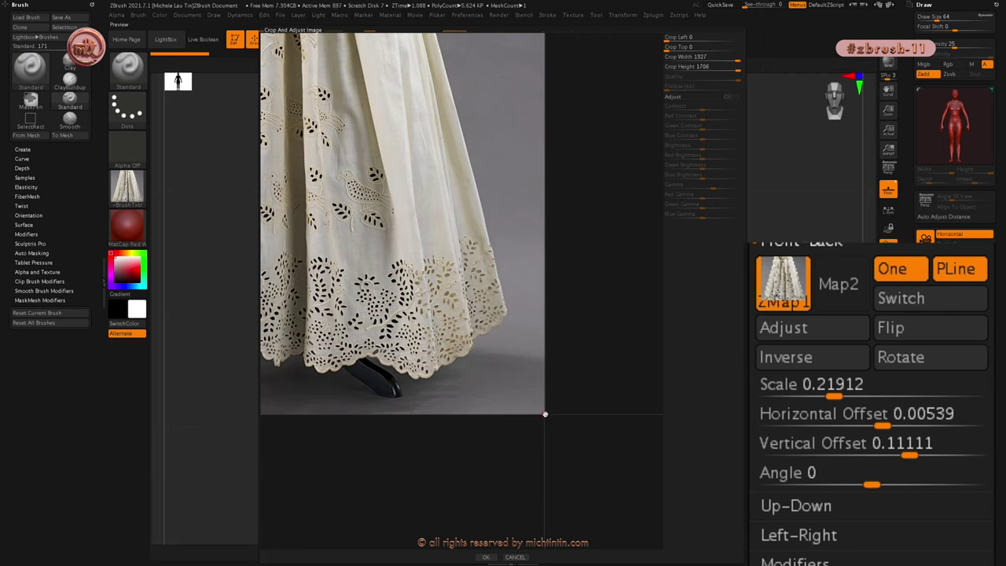
mouse_move(545, 413)
mouse_down()
mouse_move(517, 399)
mouse_move(481, 407)
mouse_move(526, 390)
mouse_move(525, 416)
mouse_up()
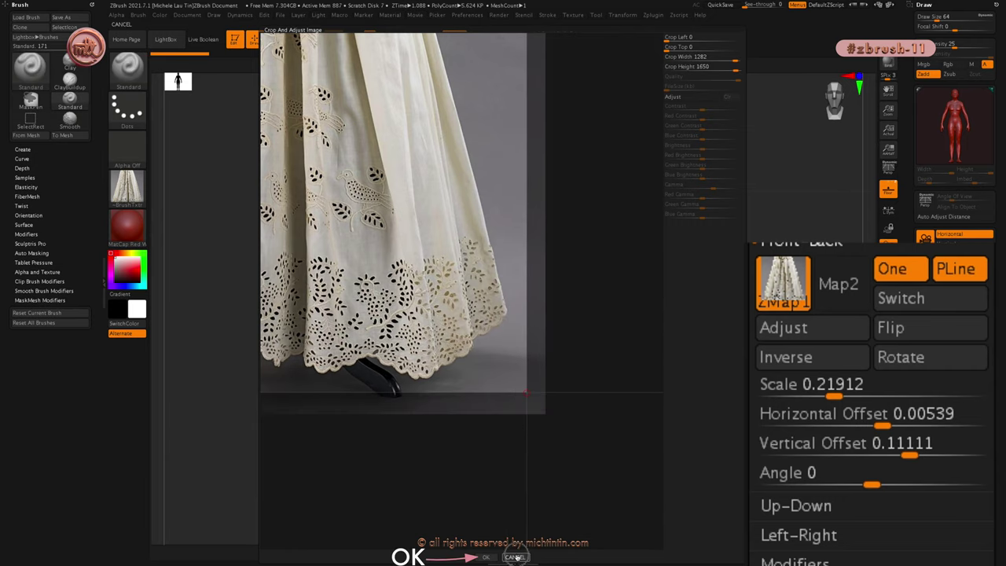
click(486, 556)
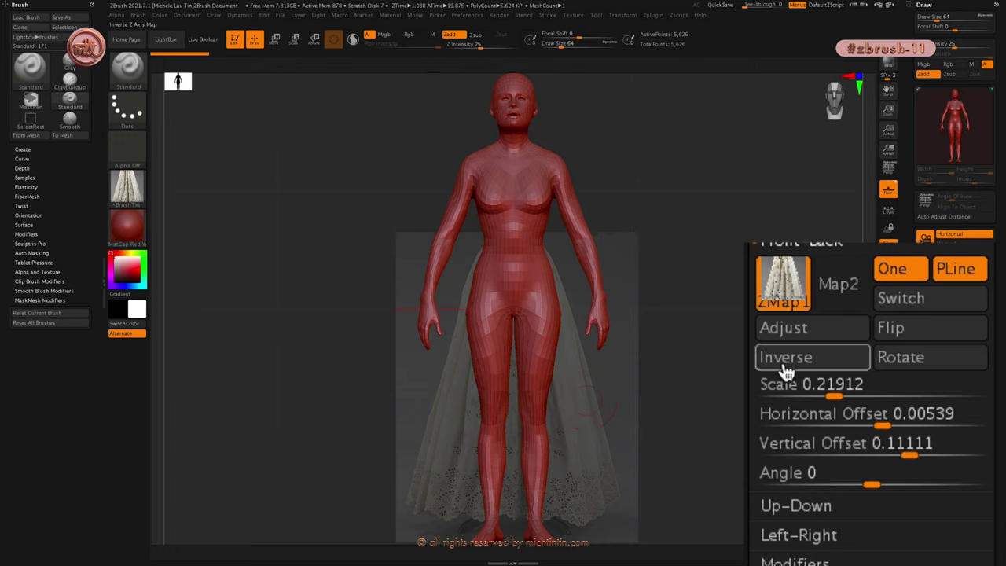
Try Inverse and Flip on the skirt reference, then undo both to restore the original image
click(812, 360)
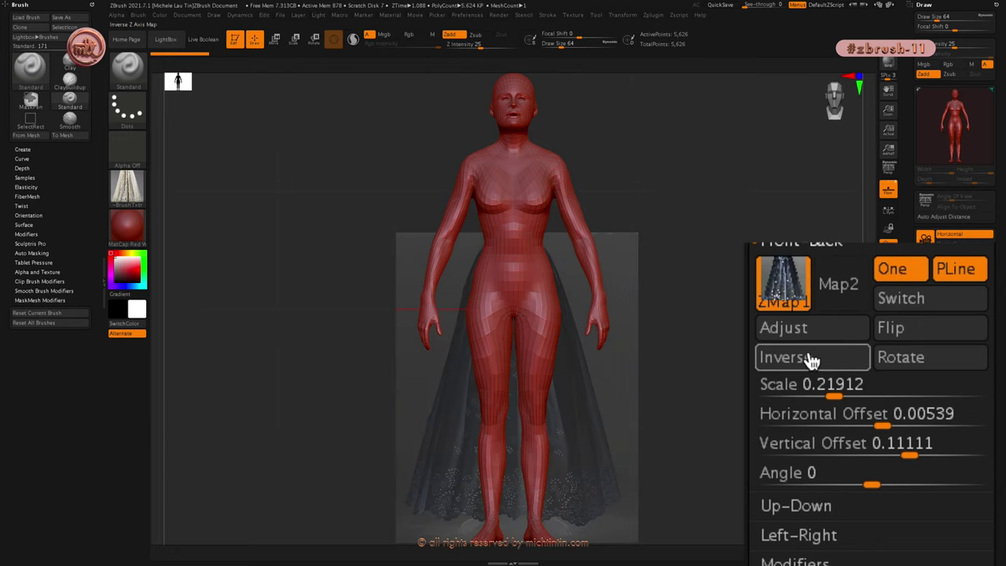
click(812, 360)
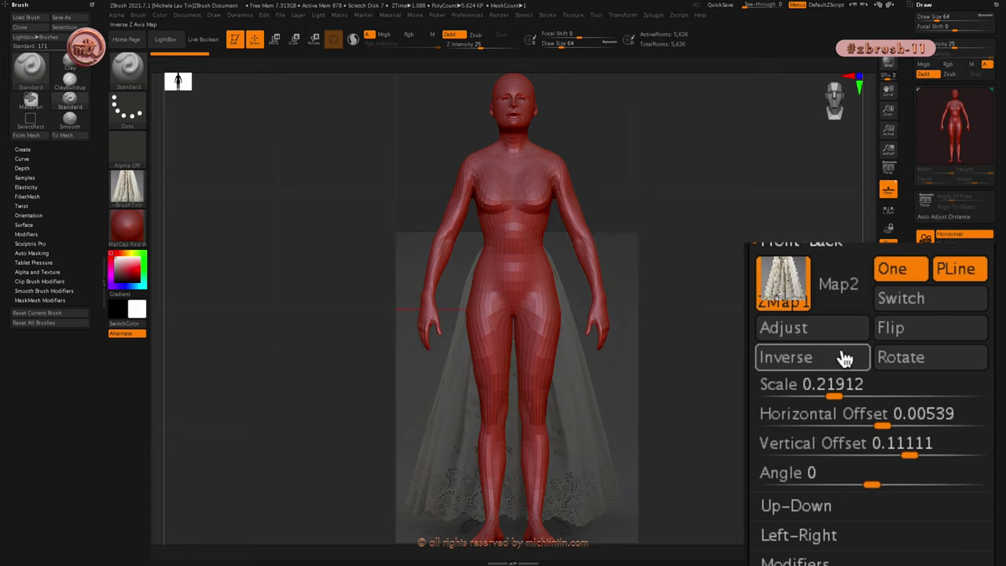
click(898, 331)
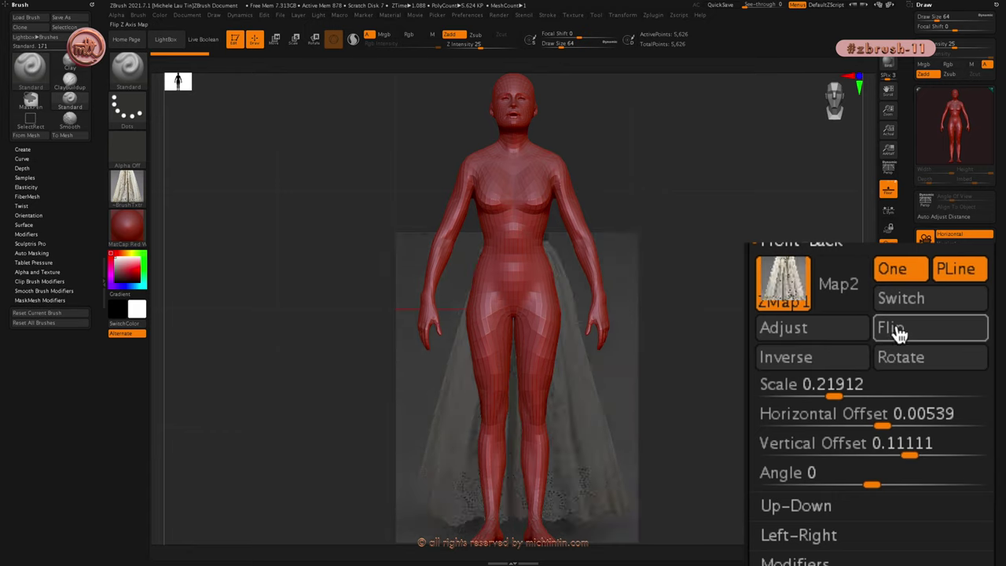
click(901, 336)
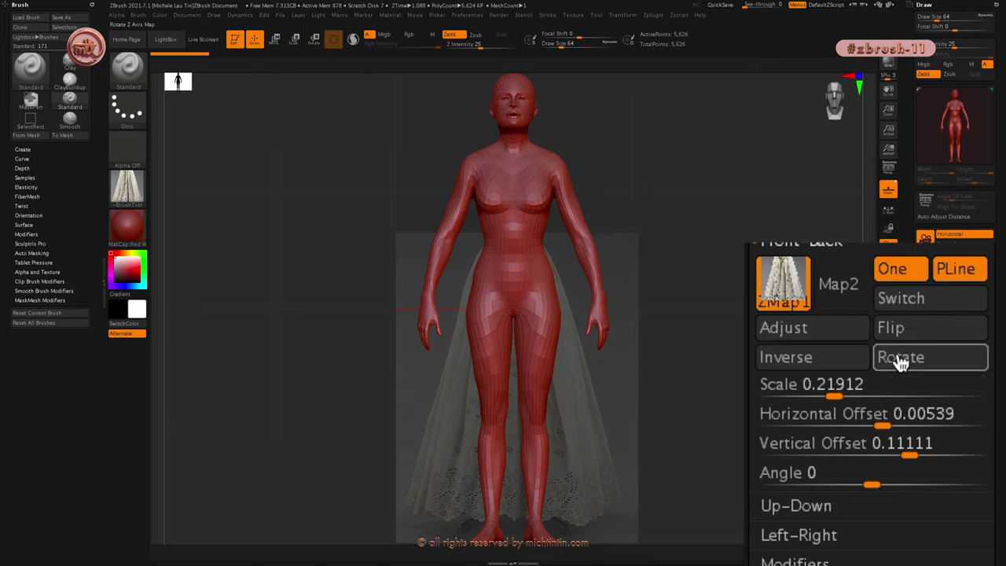
Rotate the skirt image through four 90-degree turns until it stands upright again
click(903, 366)
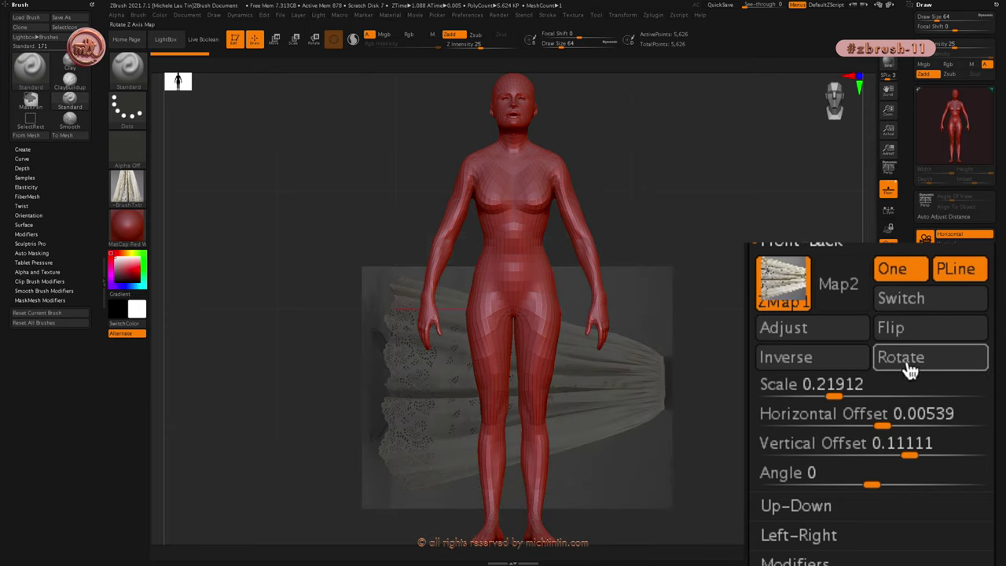
click(910, 371)
click(911, 371)
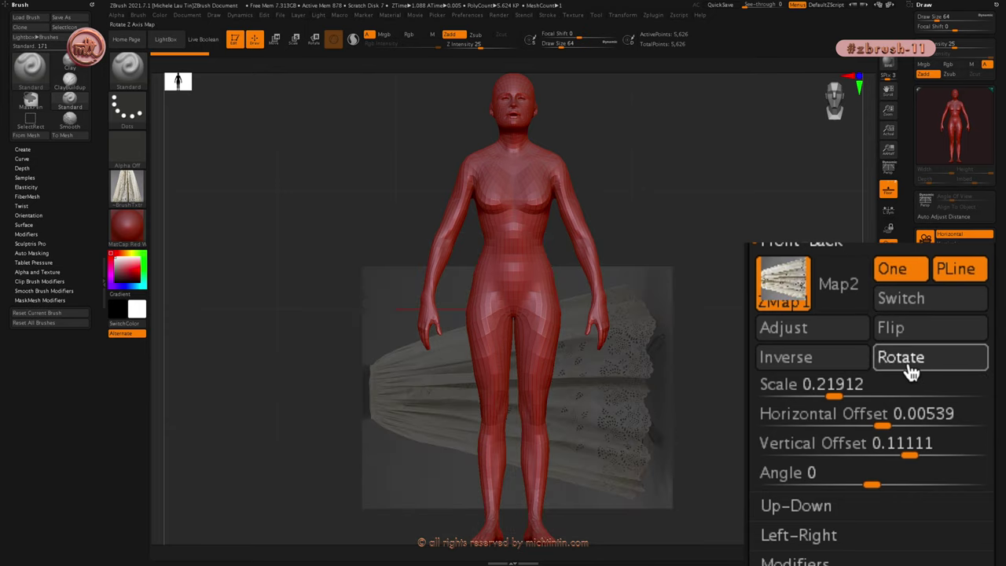
click(910, 371)
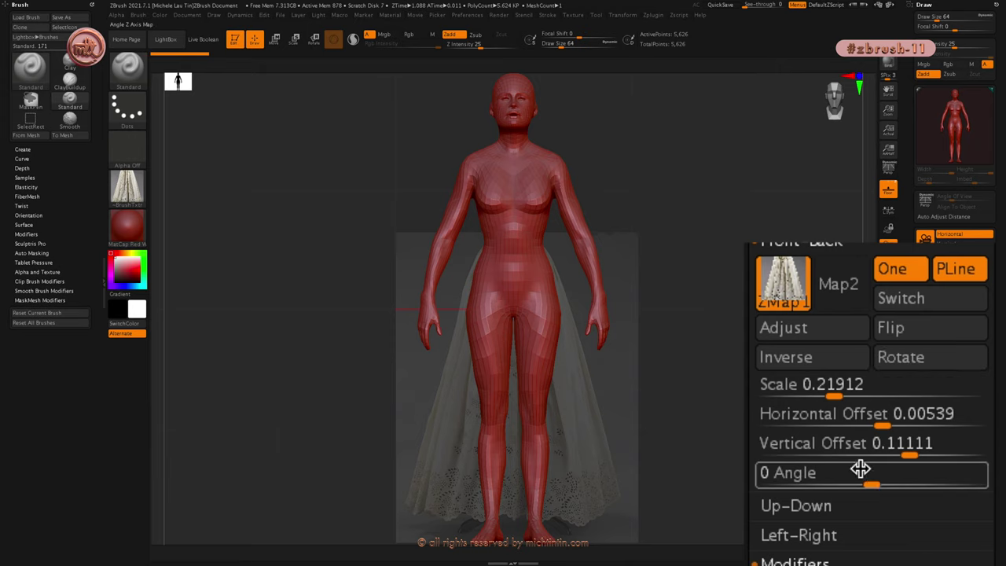
mouse_move(877, 481)
mouse_down()
mouse_move(896, 490)
mouse_move(828, 479)
mouse_move(887, 494)
mouse_move(849, 477)
mouse_up()
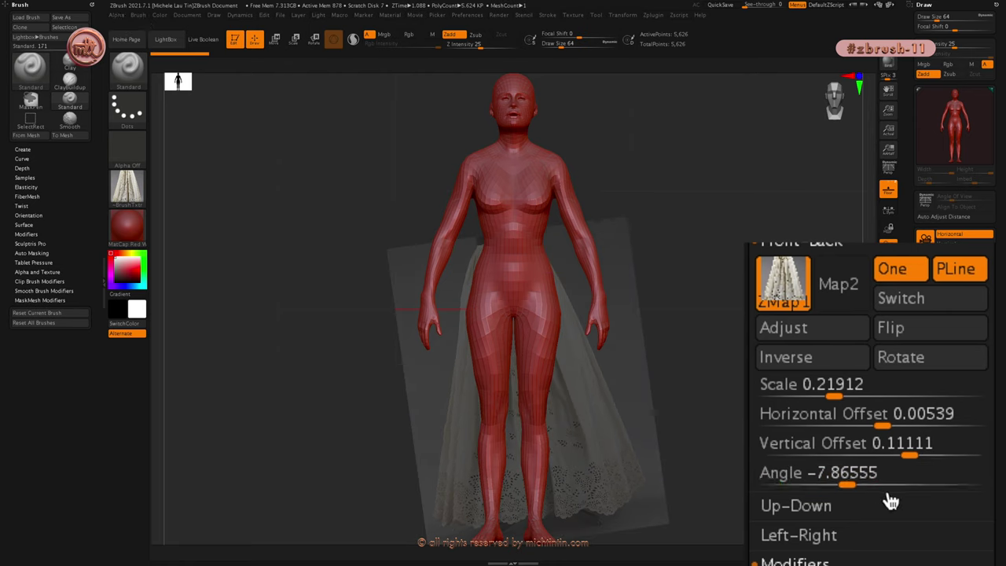
key(ctrl)
drag(831, 474, 826, 474)
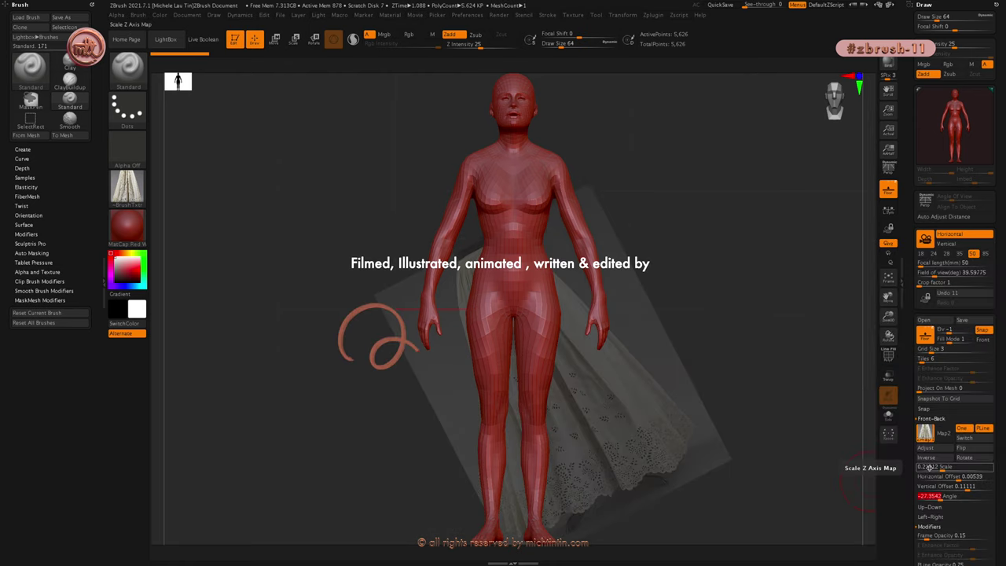